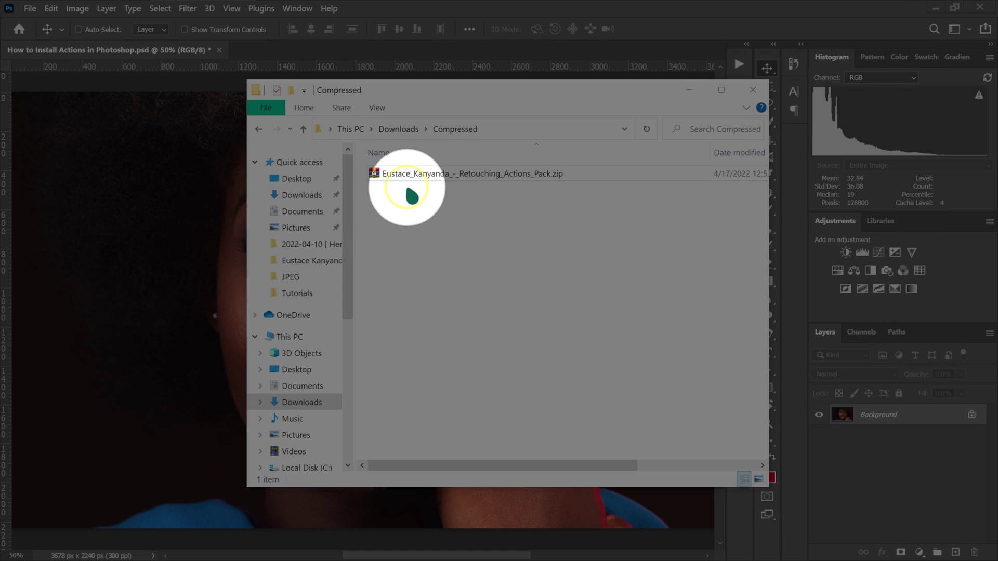
# Select the 22.5 MB Retouching Actions Pack zip in Downloads > Compressed.
pyautogui.click(502, 178)
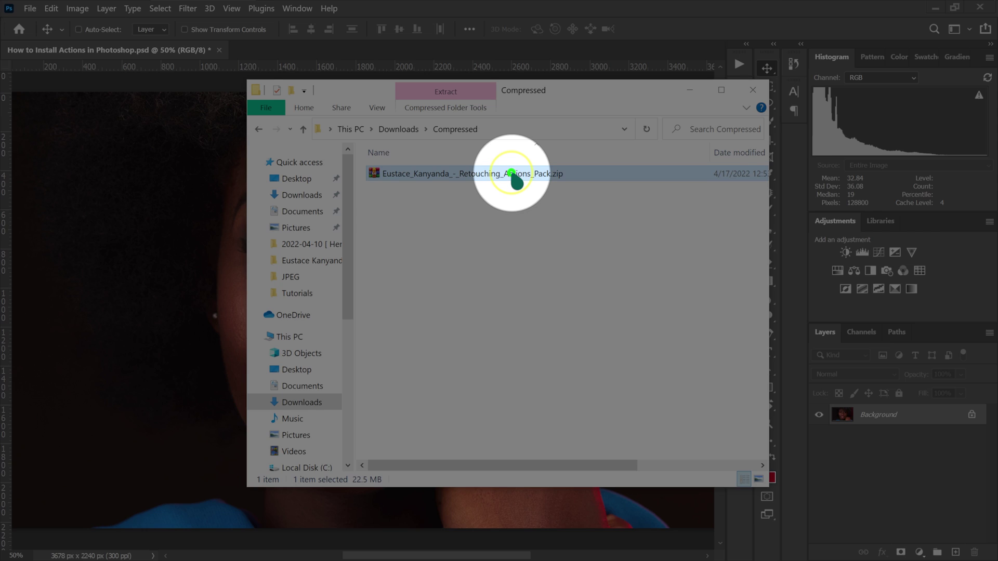
# Extract the zip here with WinRAR, select the new actions folder and minimize File Explorer.
pyautogui.rightClick(514, 179)
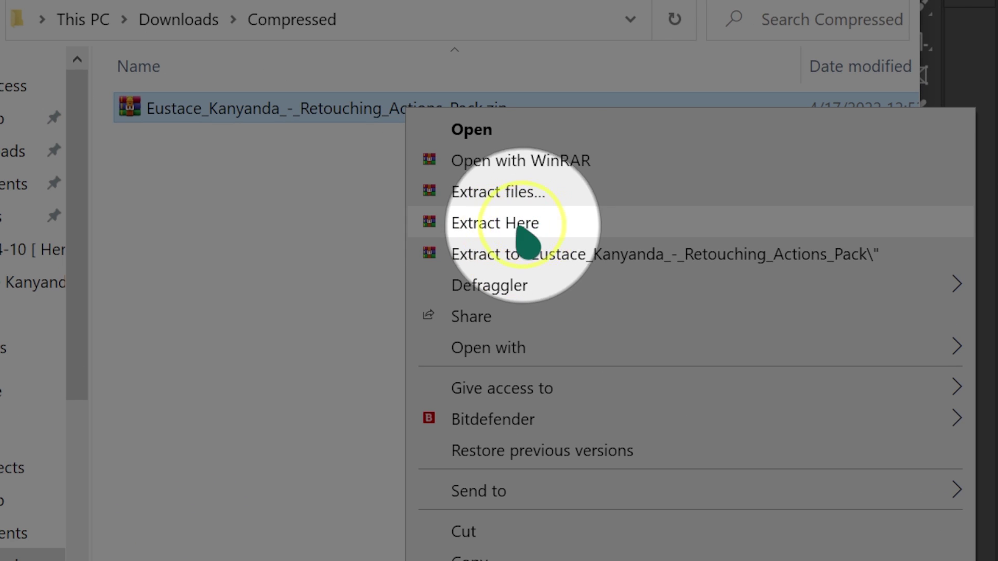
pyautogui.click(522, 225)
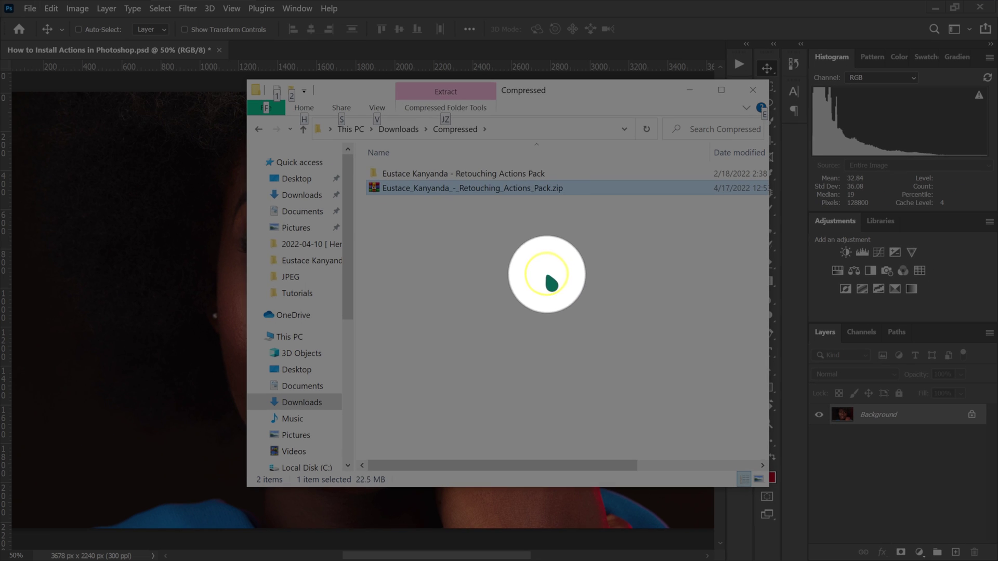
pyautogui.click(441, 175)
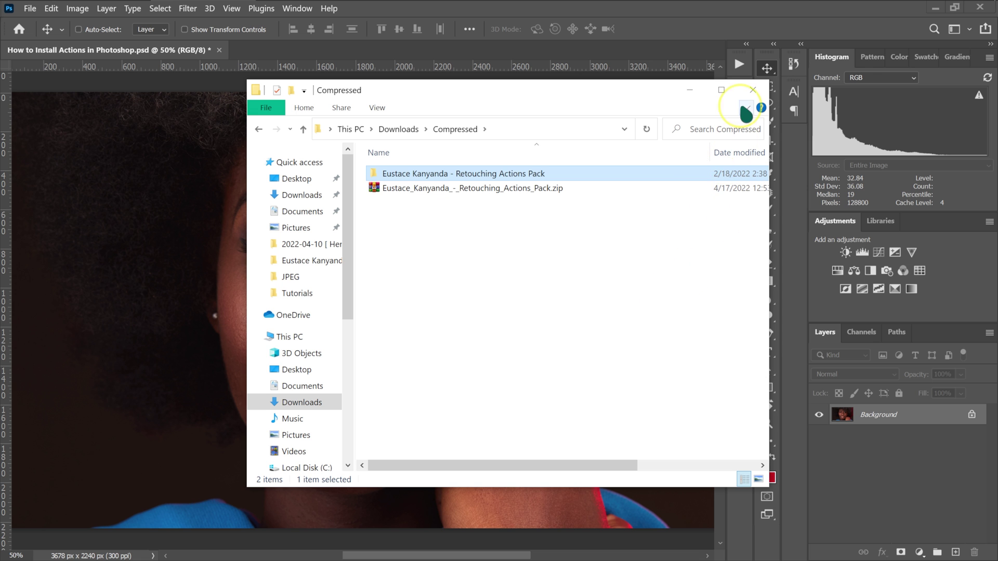
pyautogui.click(694, 93)
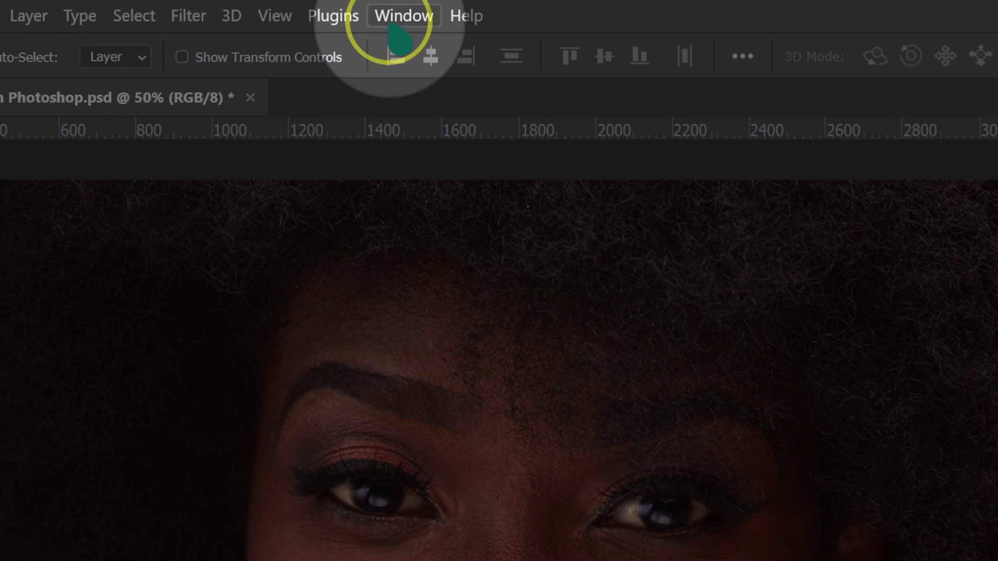
# Show the Window > Actions panel and choose Load Actions... from its flyout menu.
pyautogui.click(407, 21)
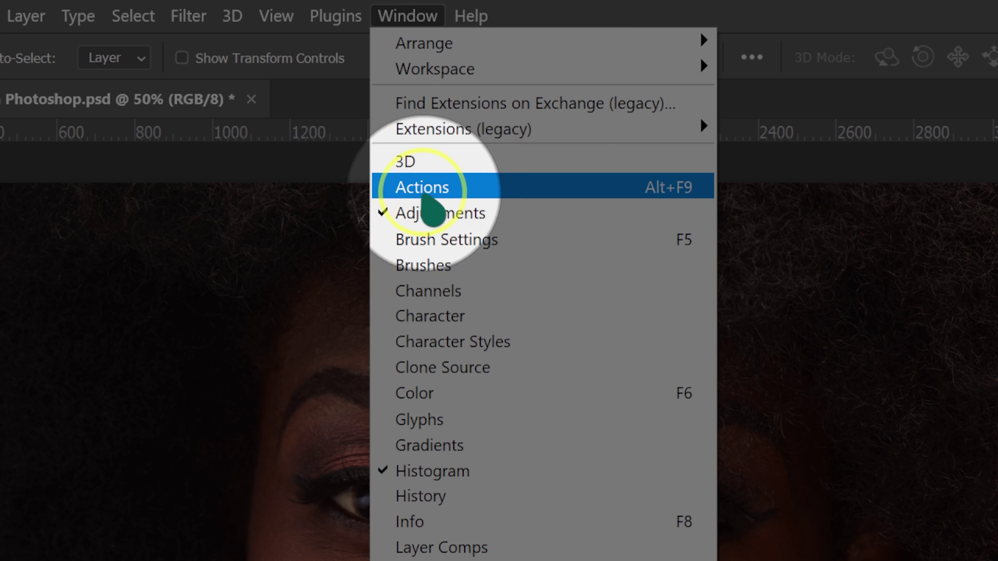
pyautogui.click(452, 196)
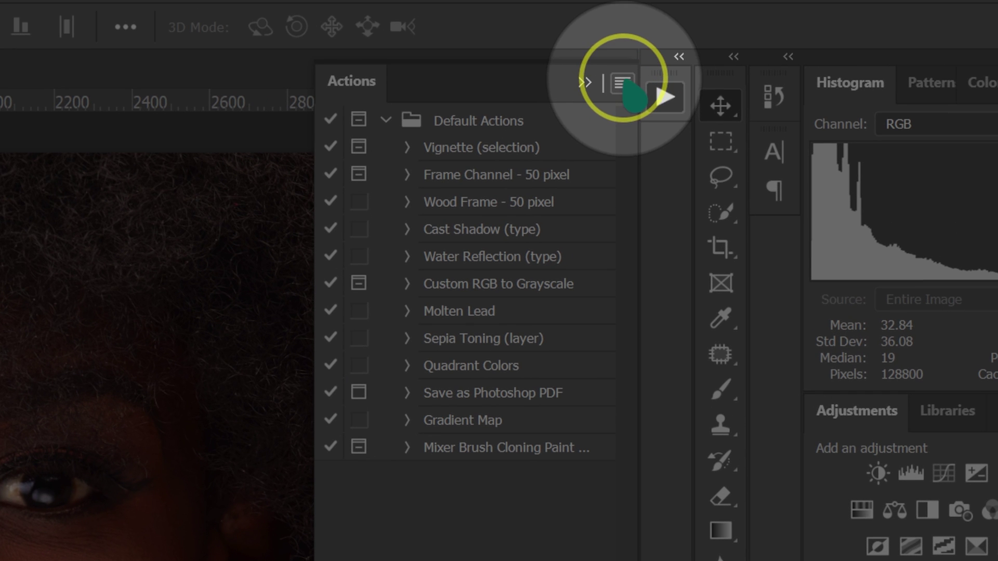
pyautogui.click(623, 84)
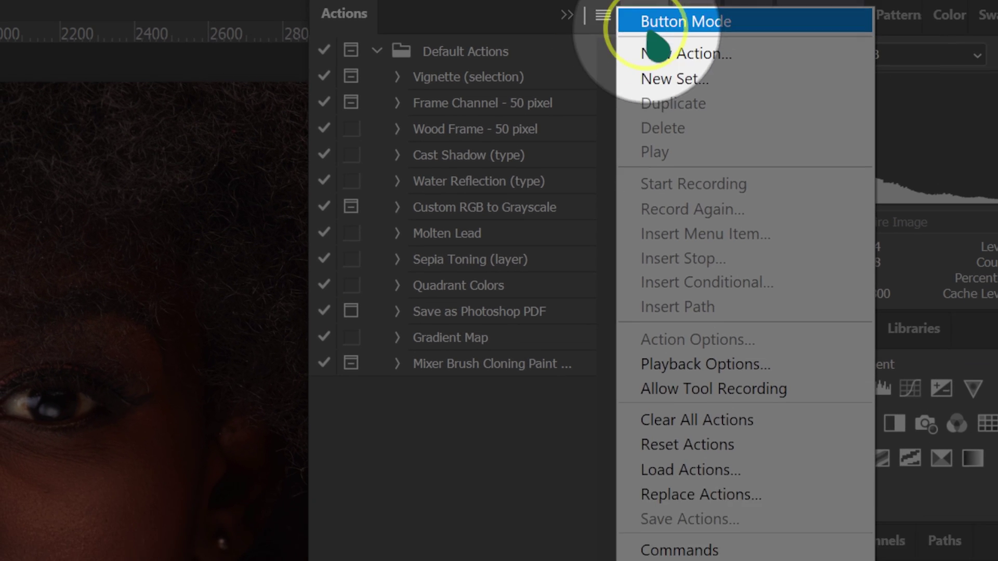
pyautogui.click(694, 459)
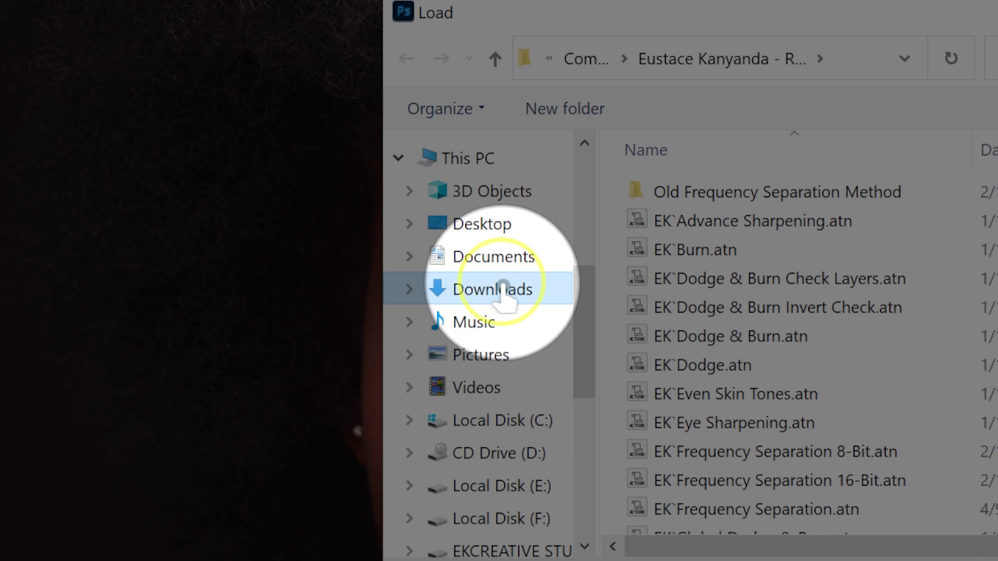
# Load EK`Advance Sharpening.atn from the extracted actions folder in Downloads > Compressed.
pyautogui.click(502, 290)
pyautogui.doubleClick(759, 272)
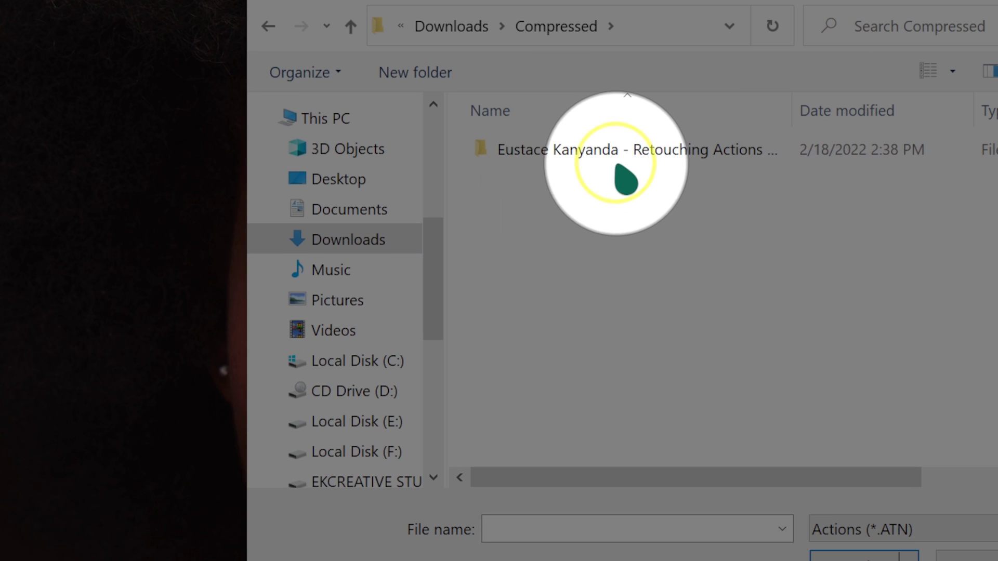
pyautogui.doubleClick(624, 153)
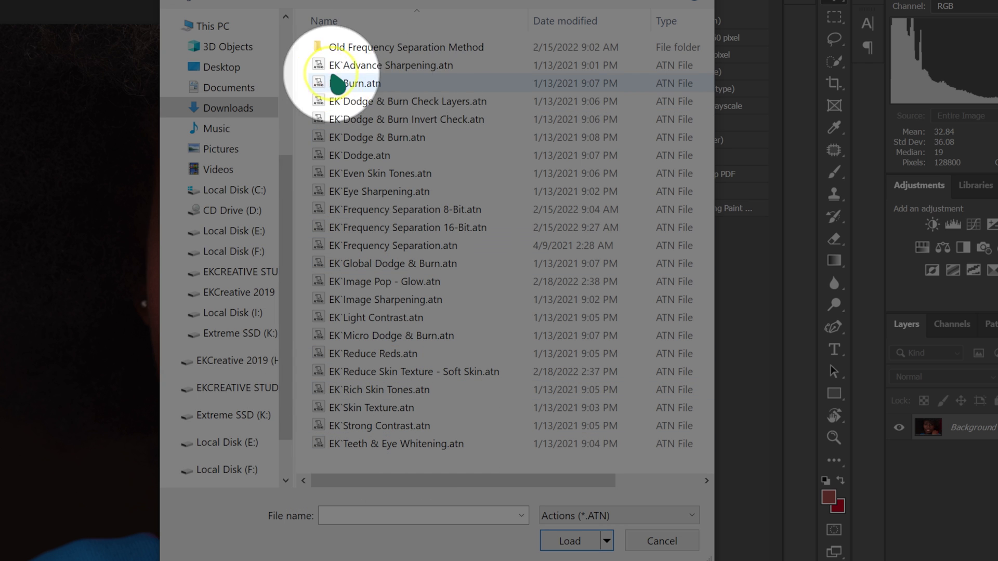
pyautogui.click(442, 65)
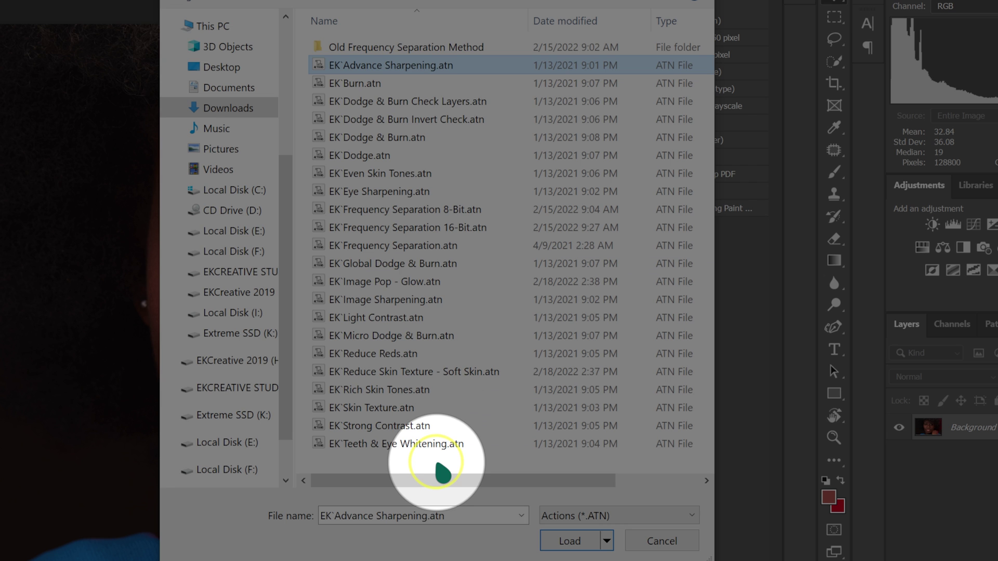
pyautogui.click(436, 465)
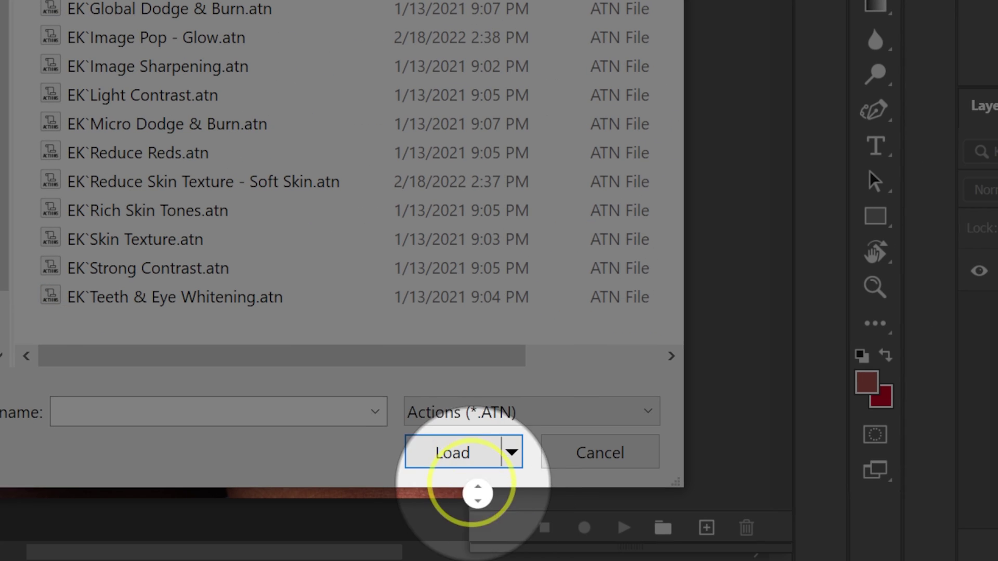
pyautogui.click(456, 464)
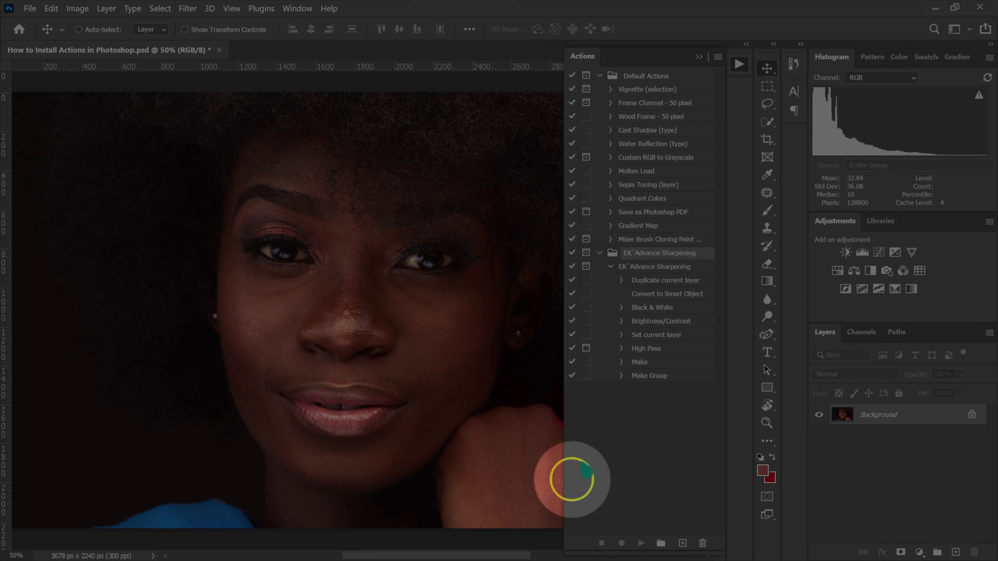
# Load EK`Burn.atn and the remaining EK .atn action files into the Actions panel.
pyautogui.click(718, 57)
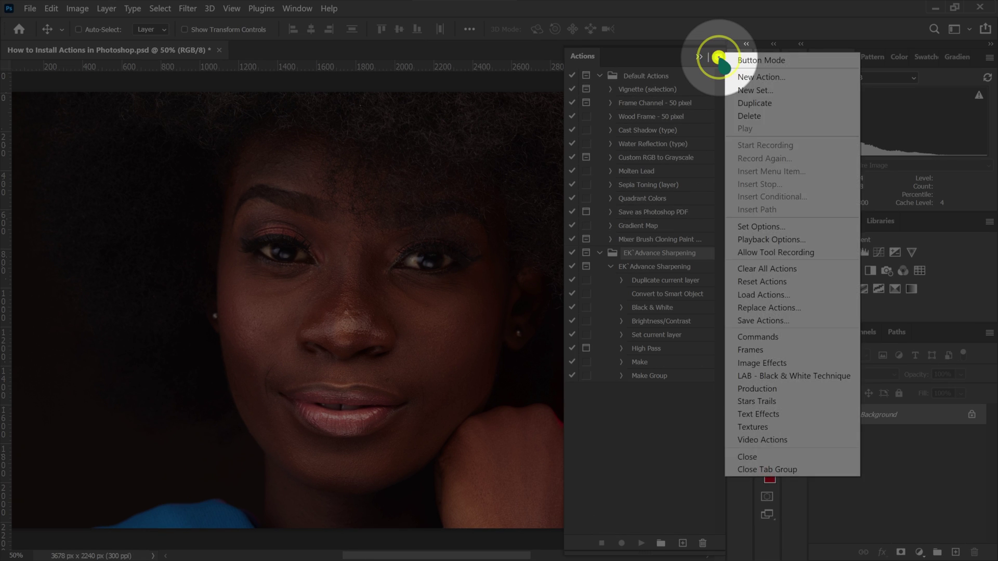
pyautogui.click(763, 295)
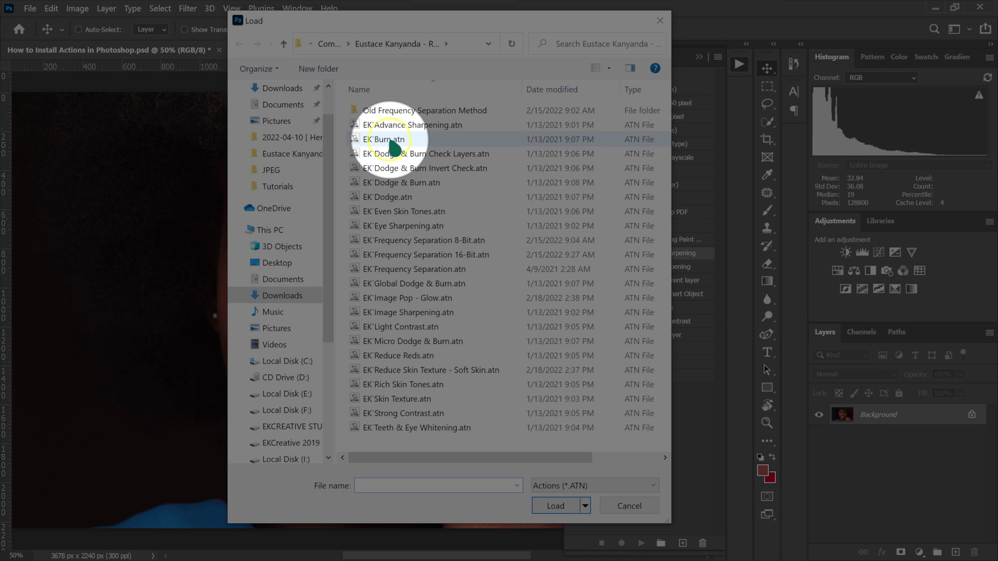
pyautogui.doubleClick(393, 141)
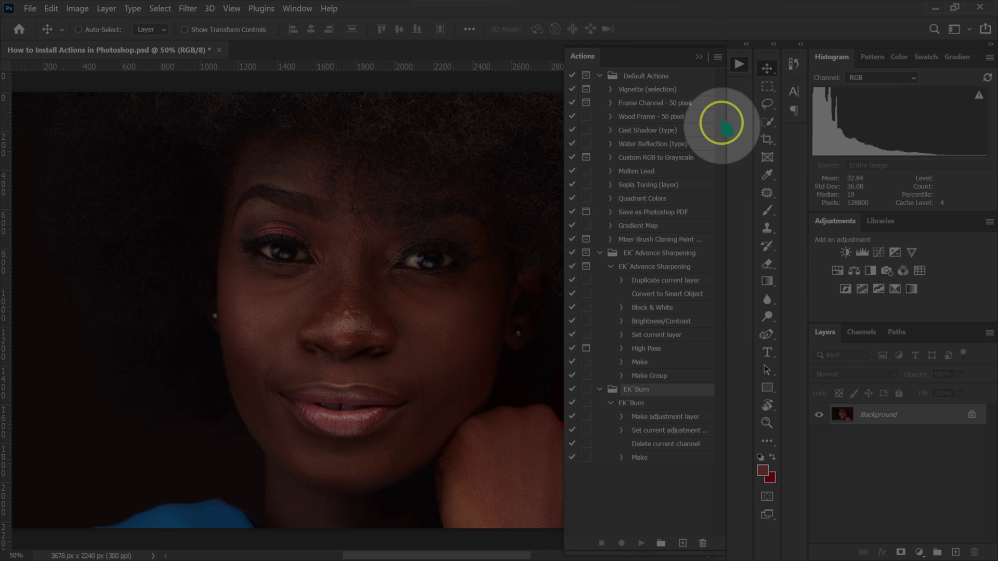
pyautogui.click(717, 58)
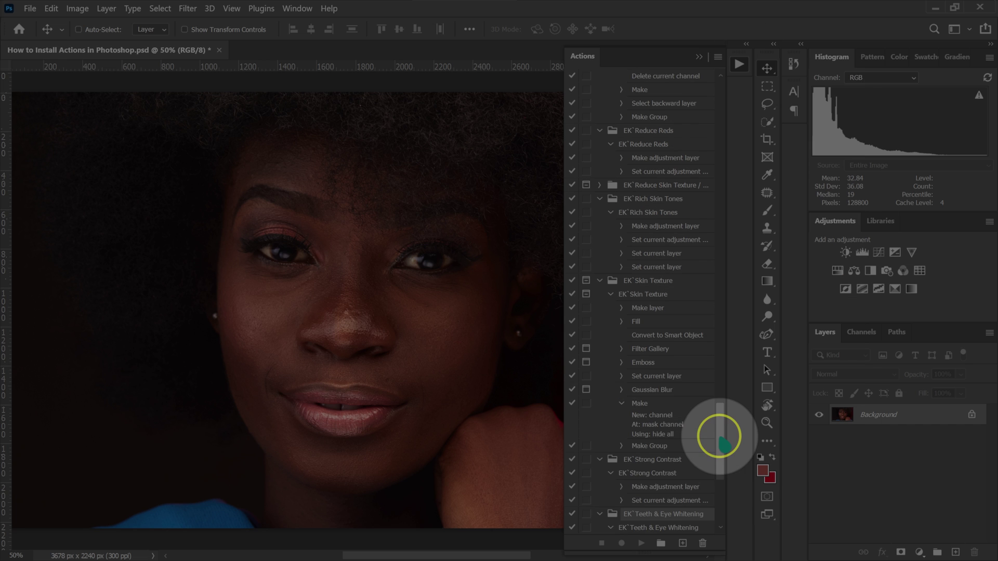
pyautogui.moveTo(723, 442); pyautogui.dragTo(720, 462)
# Collapse every EK set, from Teeth & Eye Whitening and Skin Texture to Micro Dodge & Burn.
pyautogui.click(600, 399)
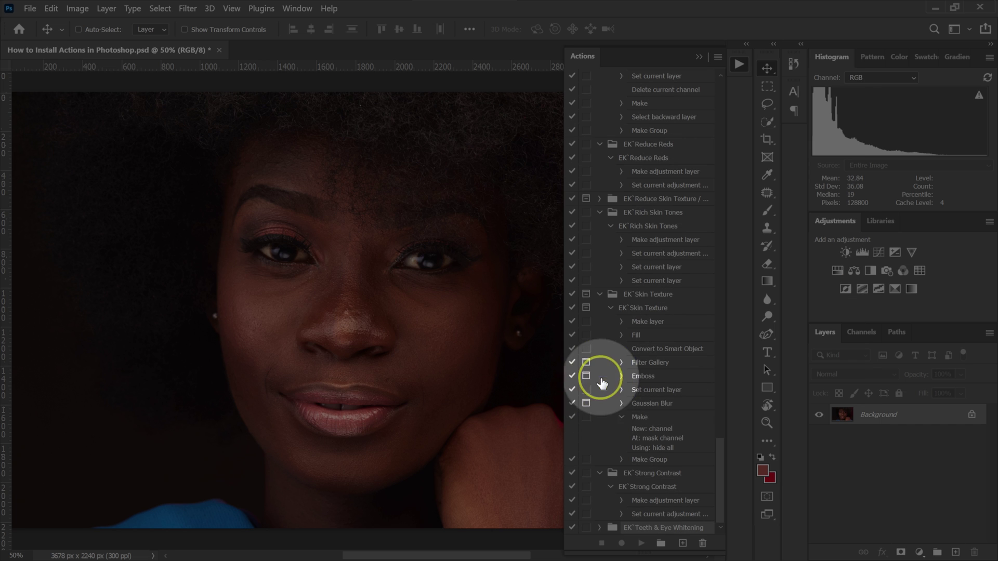
pyautogui.click(600, 470)
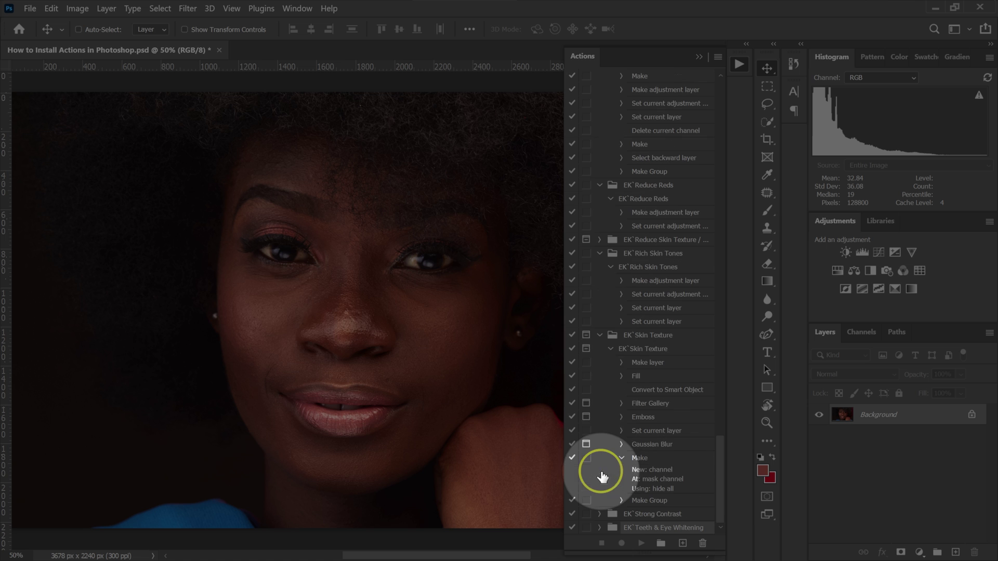
pyautogui.click(600, 337)
pyautogui.click(599, 416)
pyautogui.click(600, 418)
pyautogui.click(602, 278)
pyautogui.click(598, 187)
pyautogui.click(601, 252)
pyautogui.click(602, 74)
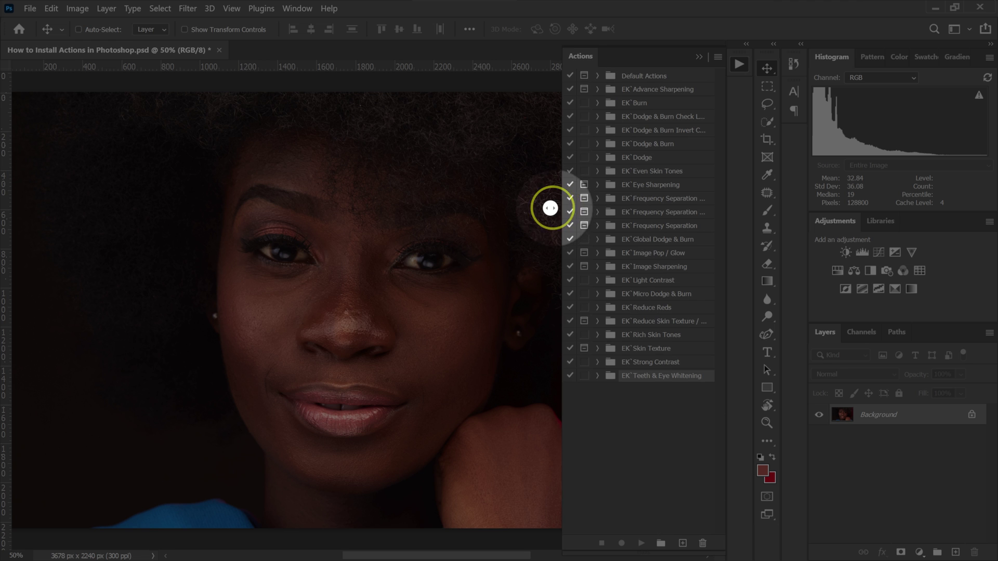
# Widen the Actions panel and move the Frequency Separation, 8-Bit and 16-Bit sets below EK`Burn.
pyautogui.moveTo(554, 207); pyautogui.dragTo(524, 208)
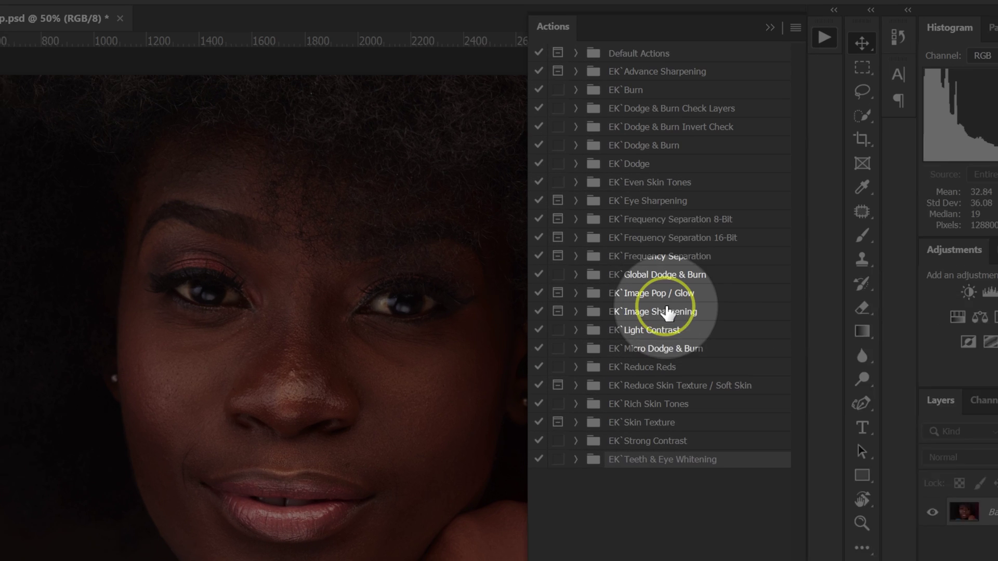
pyautogui.moveTo(668, 267); pyautogui.dragTo(663, 100)
pyautogui.moveTo(719, 246); pyautogui.dragTo(705, 126)
pyautogui.moveTo(722, 269); pyautogui.dragTo(715, 151)
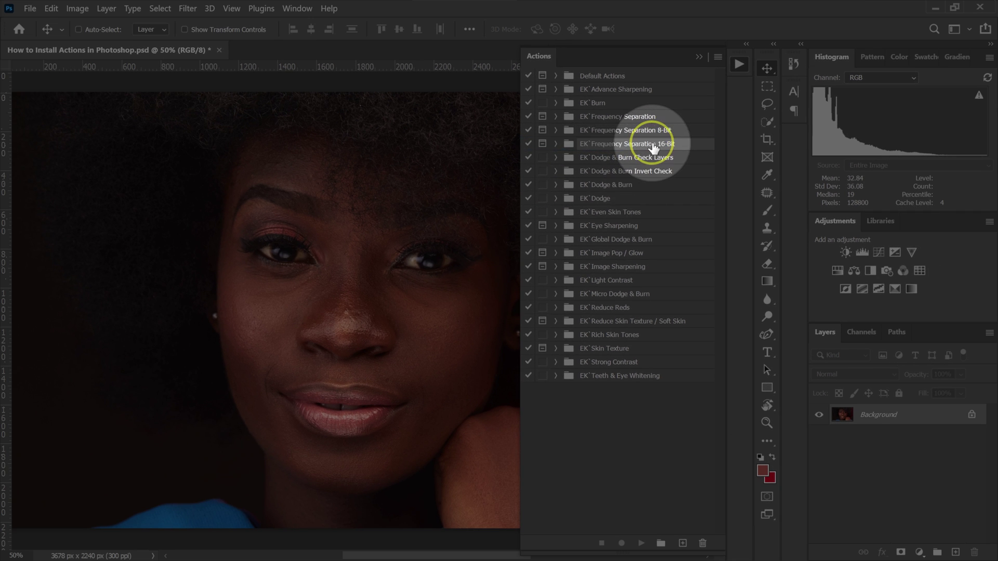
# Place EK`Dodge & Burn below the 16-Bit set and end the list with Eye Sharpening.
pyautogui.moveTo(650, 185); pyautogui.dragTo(650, 155)
pyautogui.moveTo(635, 233); pyautogui.dragTo(624, 341)
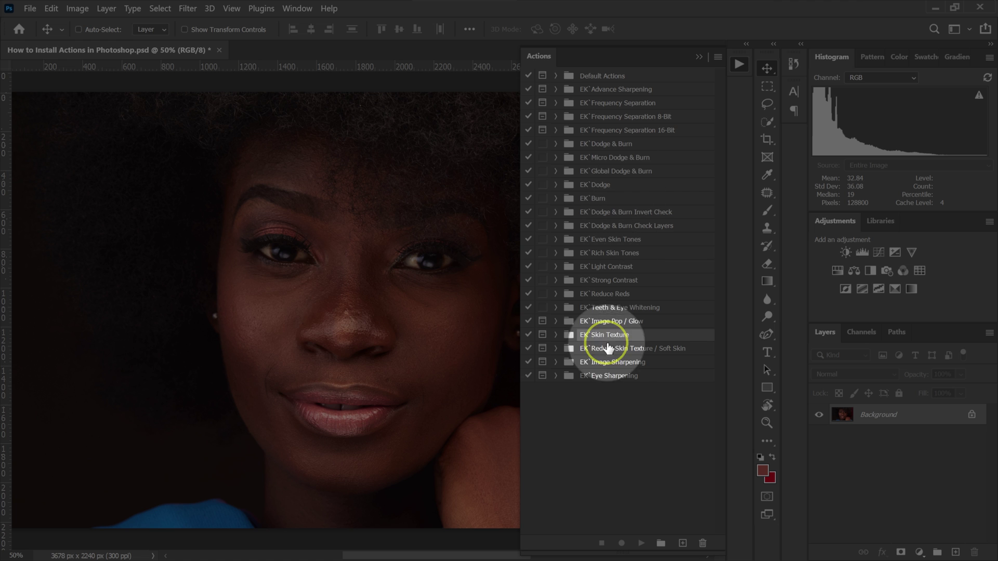
pyautogui.click(718, 58)
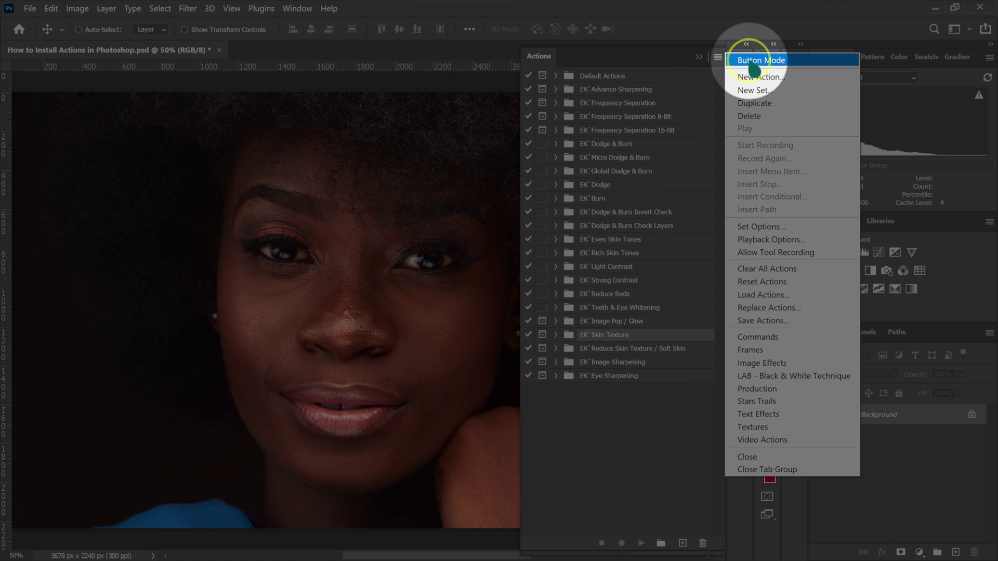
# Show the actions as single-column Button Mode and run EK`Frequency Separation 8-Bit on the portrait.
pyautogui.click(752, 62)
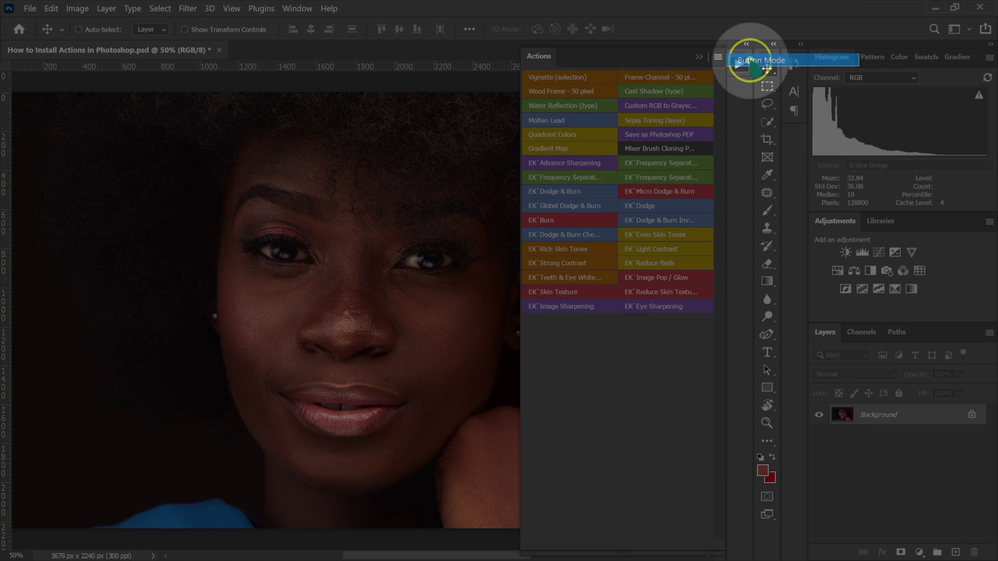
pyautogui.moveTo(518, 253); pyautogui.dragTo(577, 257)
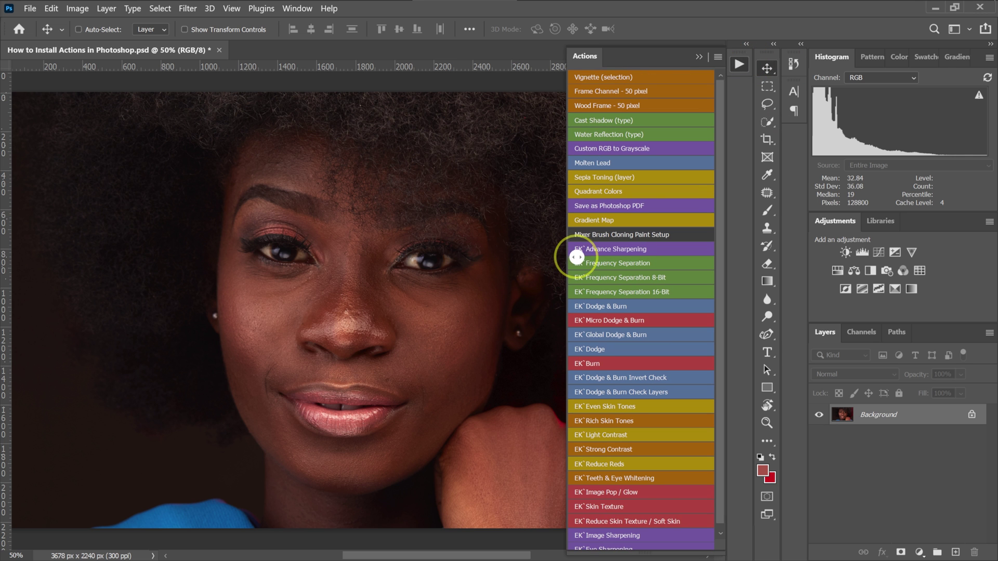
pyautogui.scroll(-1, 592, 268)
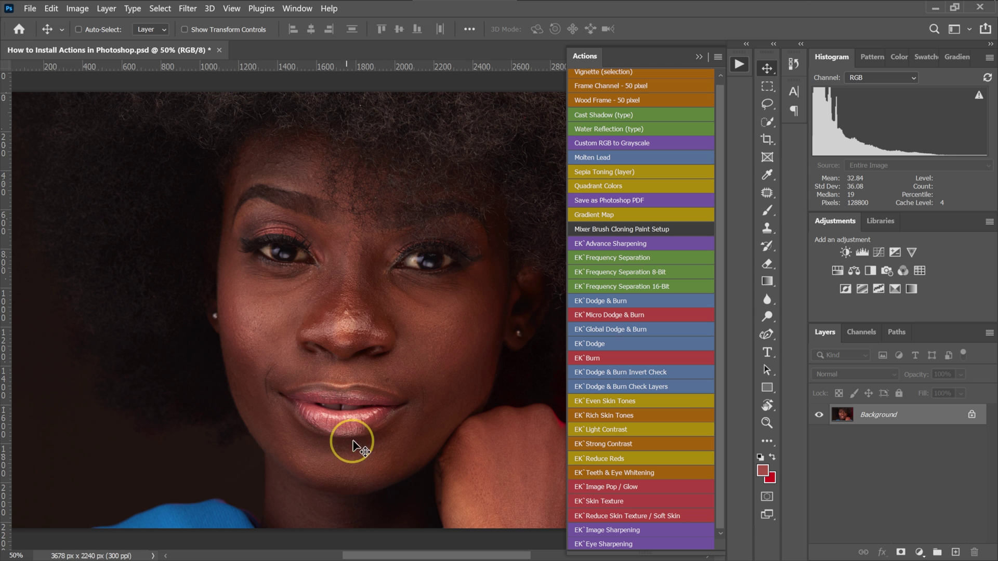
pyautogui.scroll(1, 364, 439)
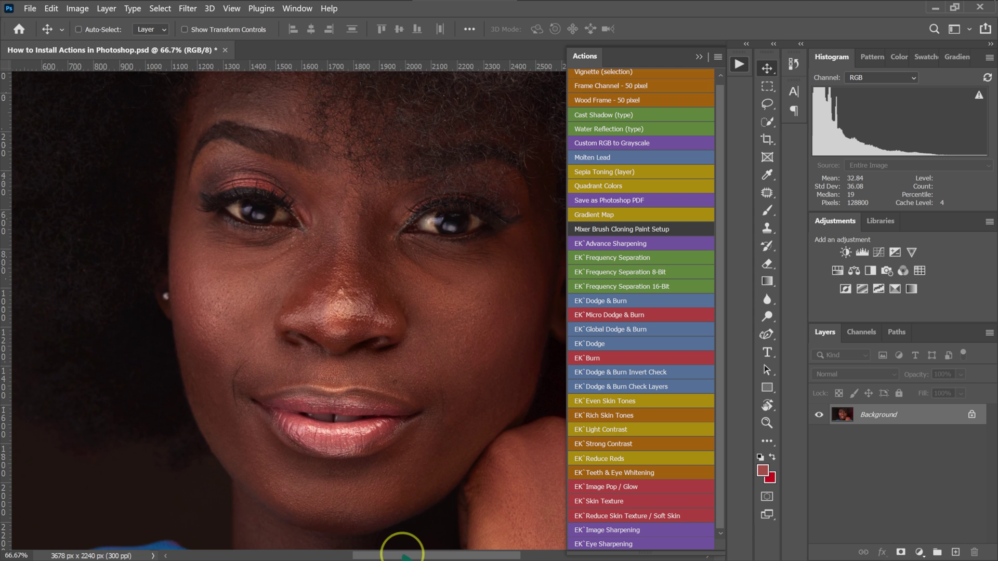
pyautogui.moveTo(401, 554); pyautogui.dragTo(423, 554)
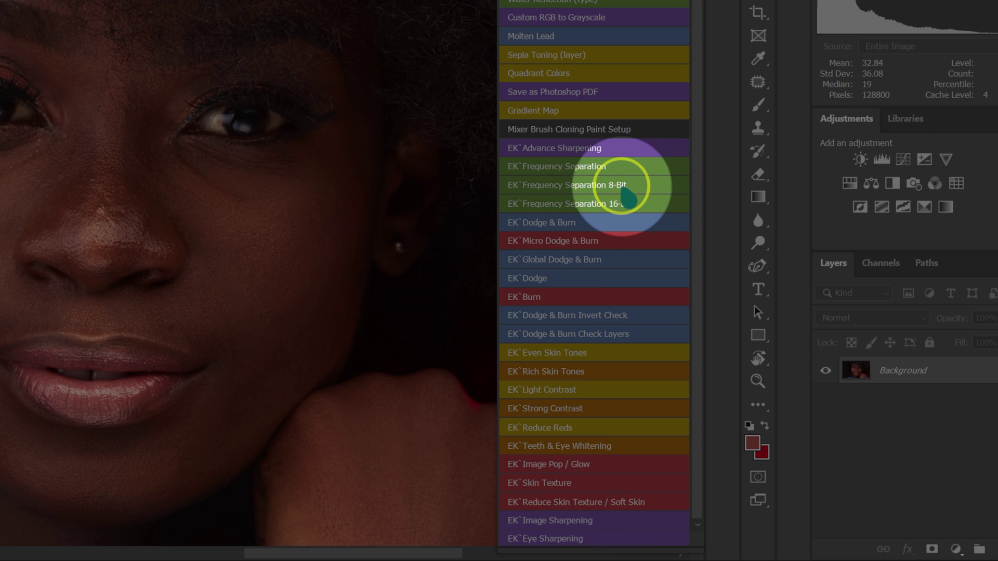
pyautogui.click(627, 197)
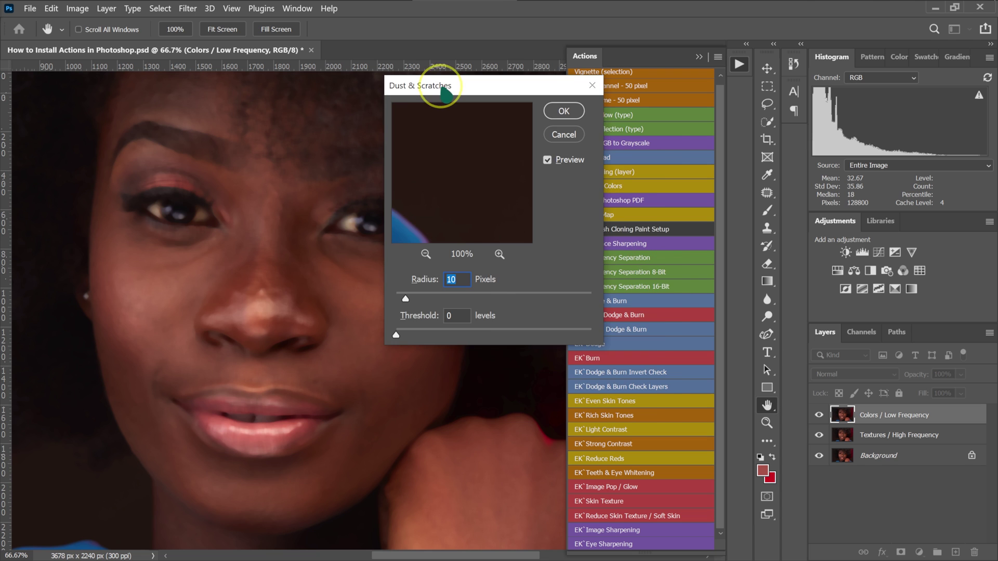
# Apply Dust & Scratches at radius 30, expand the group and select the Colors / Low Frequency copy.
pyautogui.moveTo(435, 85); pyautogui.dragTo(496, 137)
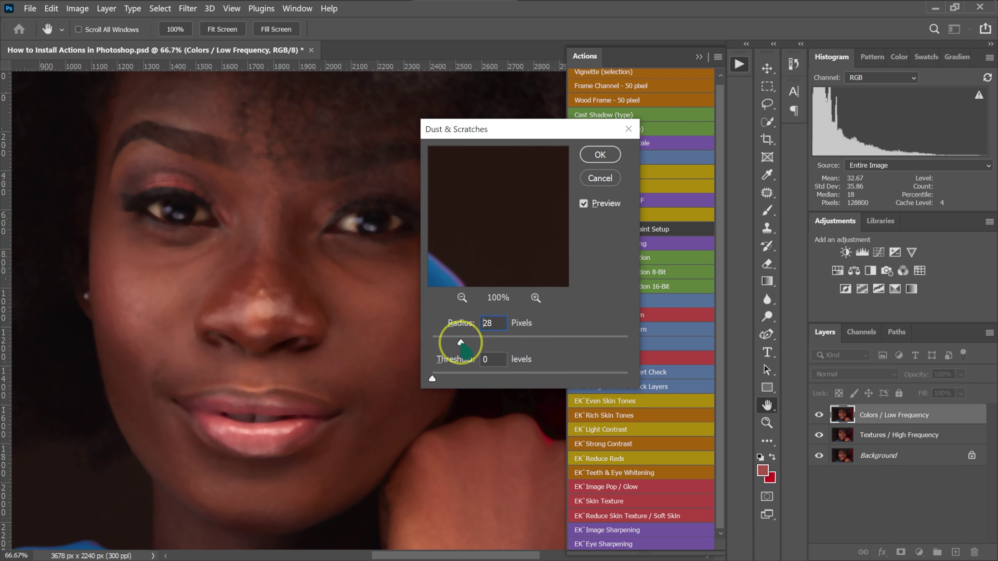
pyautogui.moveTo(462, 343); pyautogui.dragTo(462, 343)
pyautogui.click(600, 155)
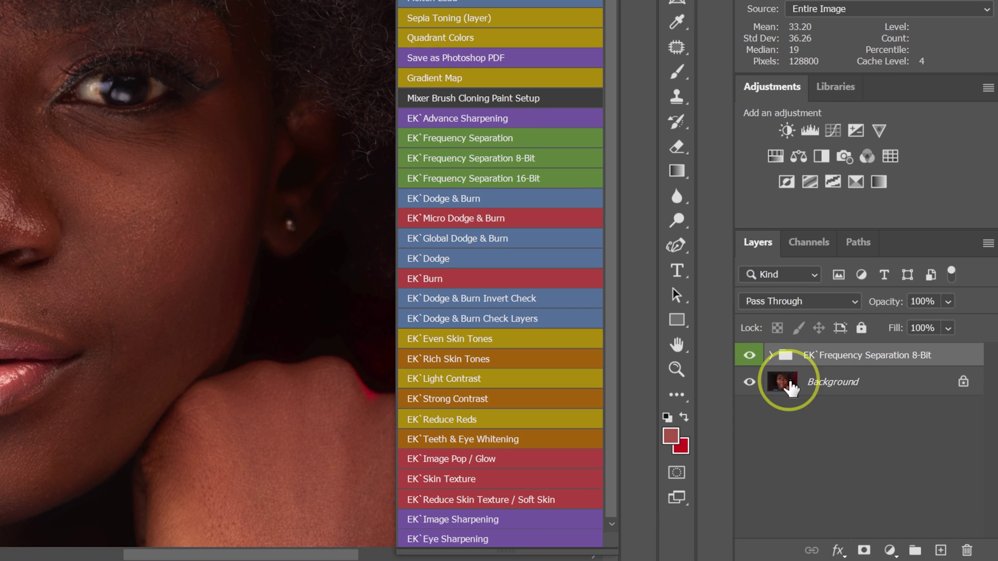
pyautogui.click(770, 355)
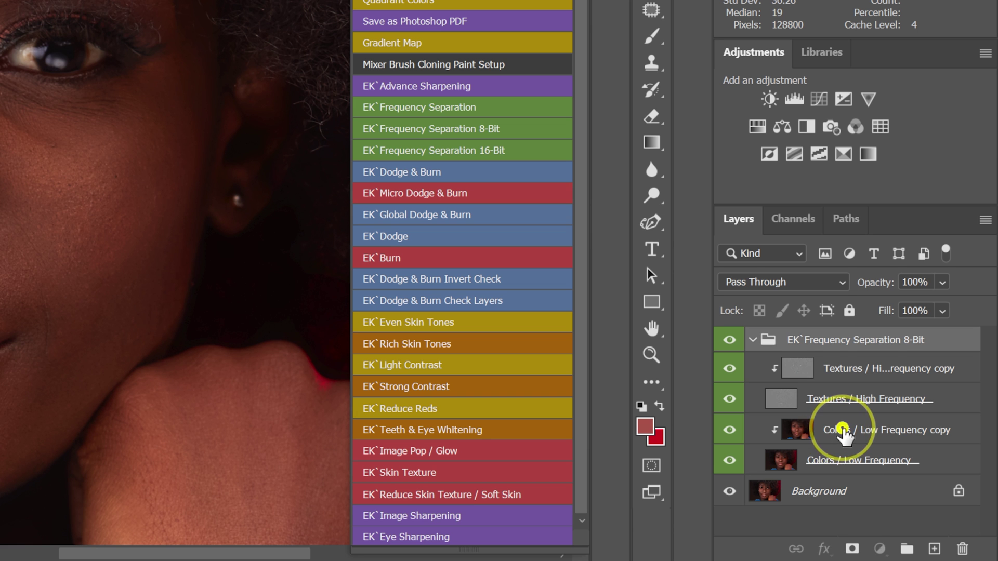
pyautogui.click(841, 431)
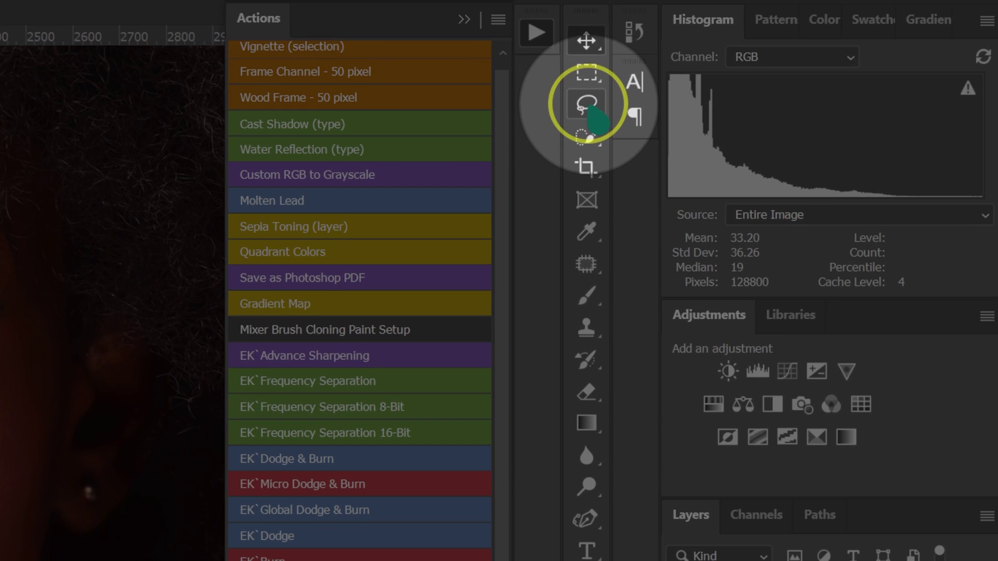
# Lasso the right cheek and smooth it with a 30-pixel Gaussian Blur.
pyautogui.click(720, 33)
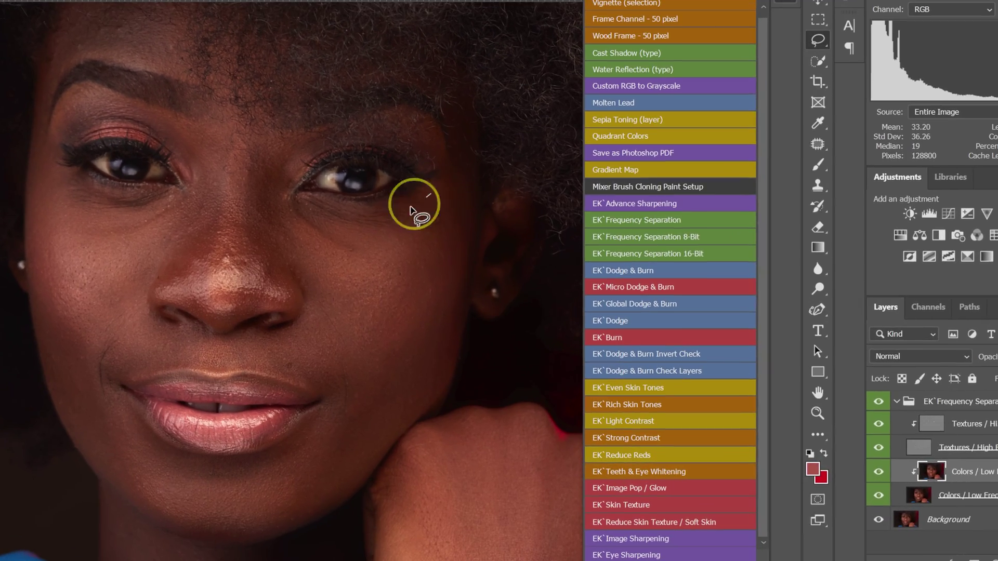
pyautogui.moveTo(429, 366); pyautogui.dragTo(429, 365)
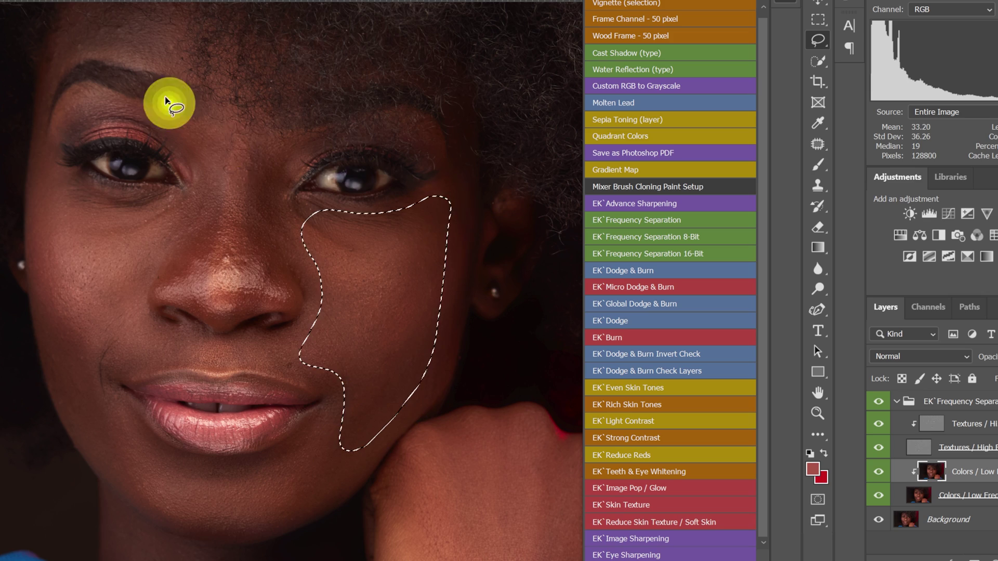
pyautogui.click(372, 15)
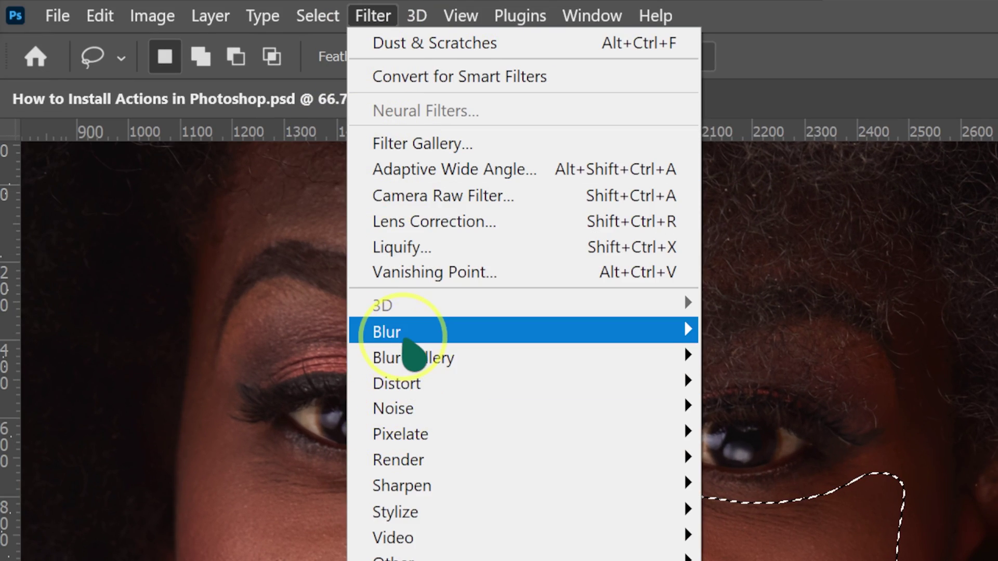
pyautogui.moveTo(405, 336)
pyautogui.click(723, 431)
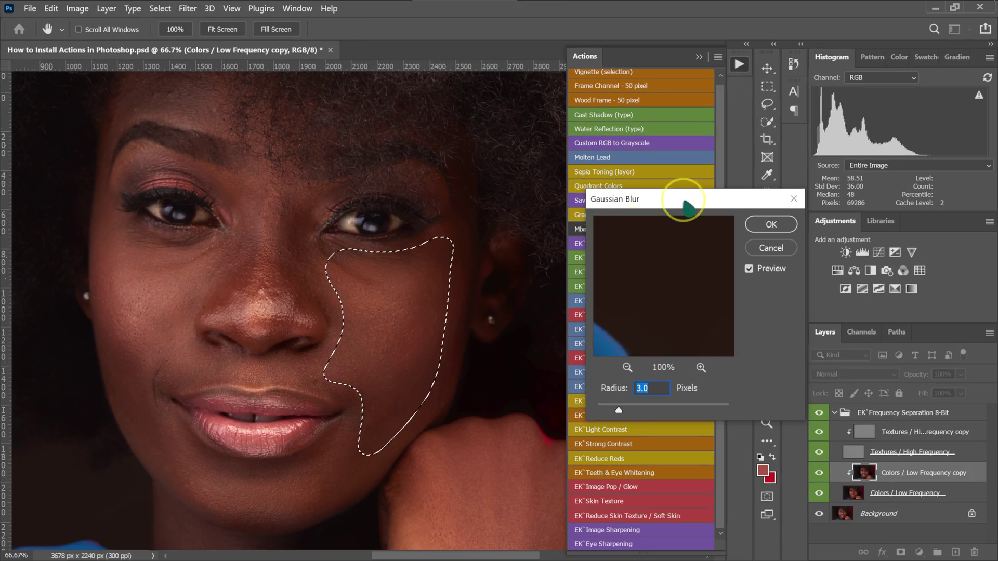
pyautogui.moveTo(675, 212); pyautogui.dragTo(590, 100)
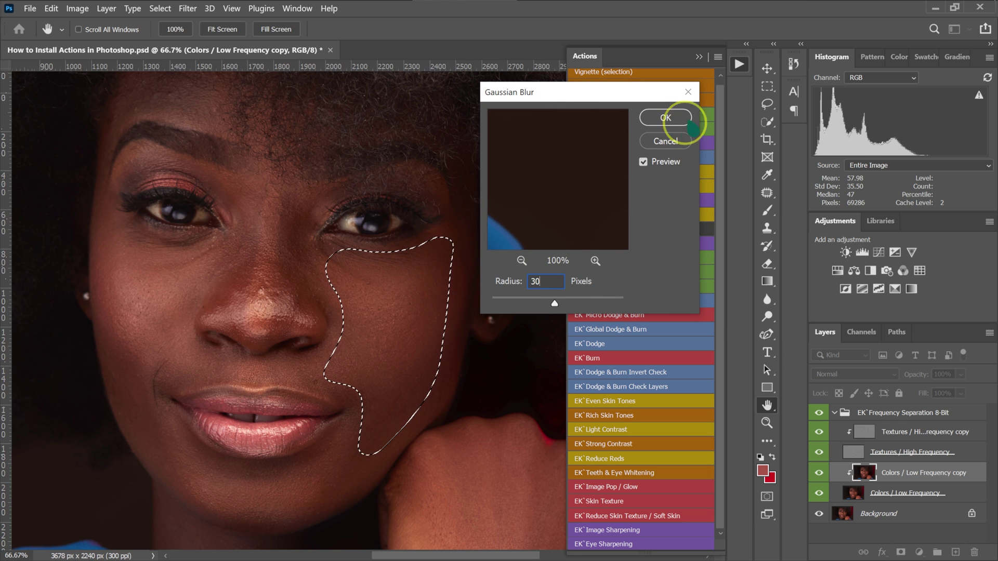
pyautogui.click(691, 120)
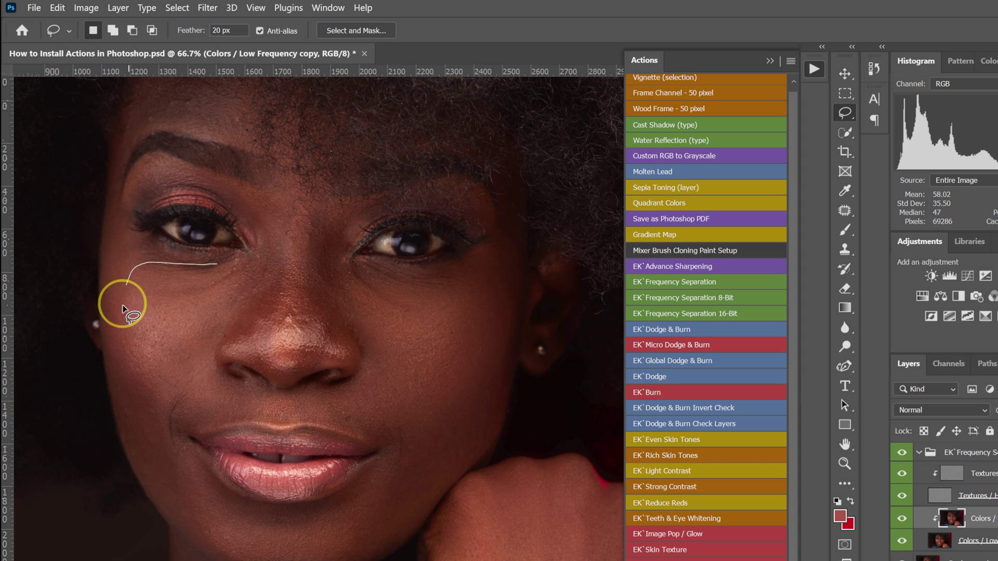
# Lasso the left cheek and apply the same 30-pixel Gaussian Blur.
pyautogui.moveTo(238, 302); pyautogui.dragTo(249, 266)
pyautogui.click(207, 7)
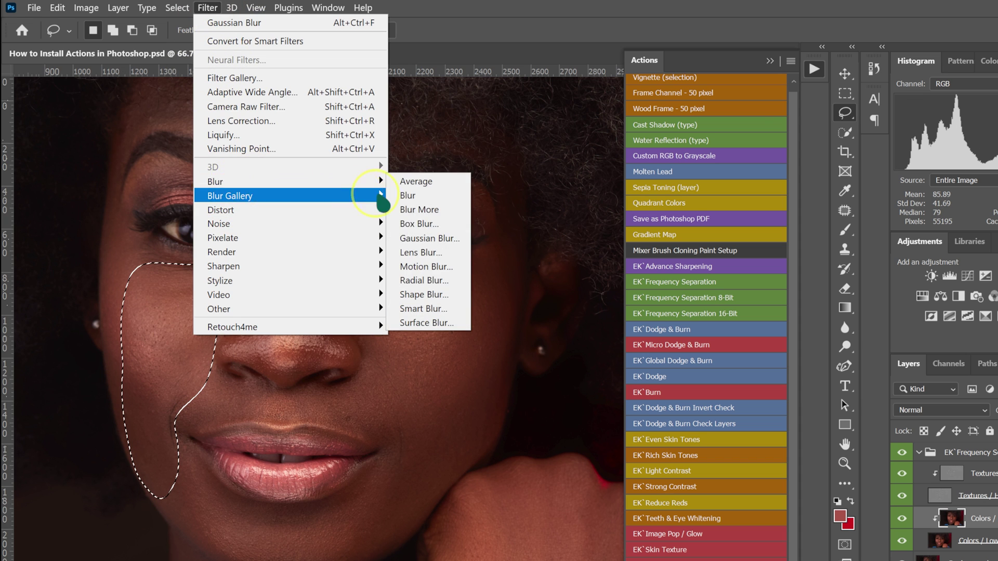
pyautogui.click(422, 238)
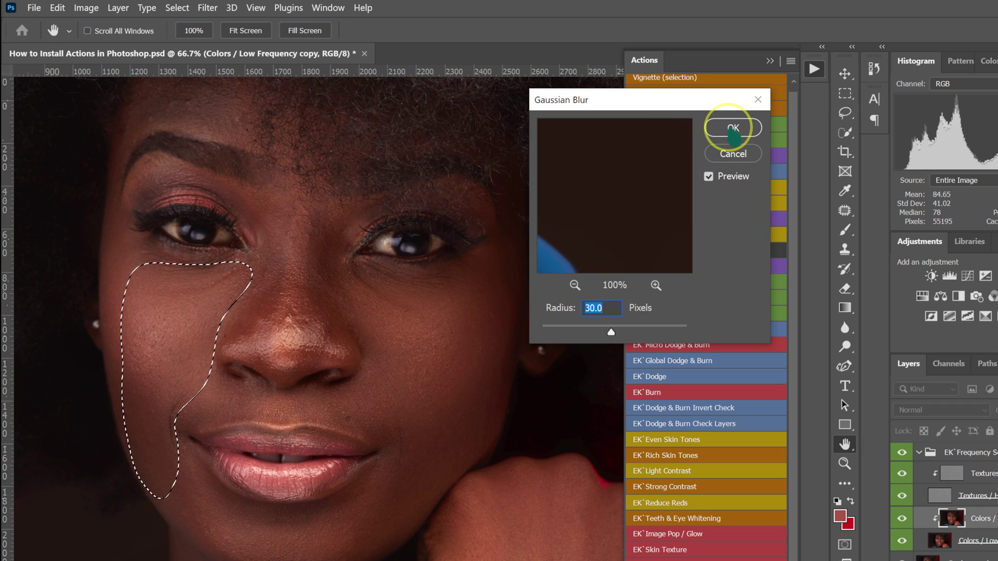
pyautogui.click(733, 130)
pyautogui.click(207, 8)
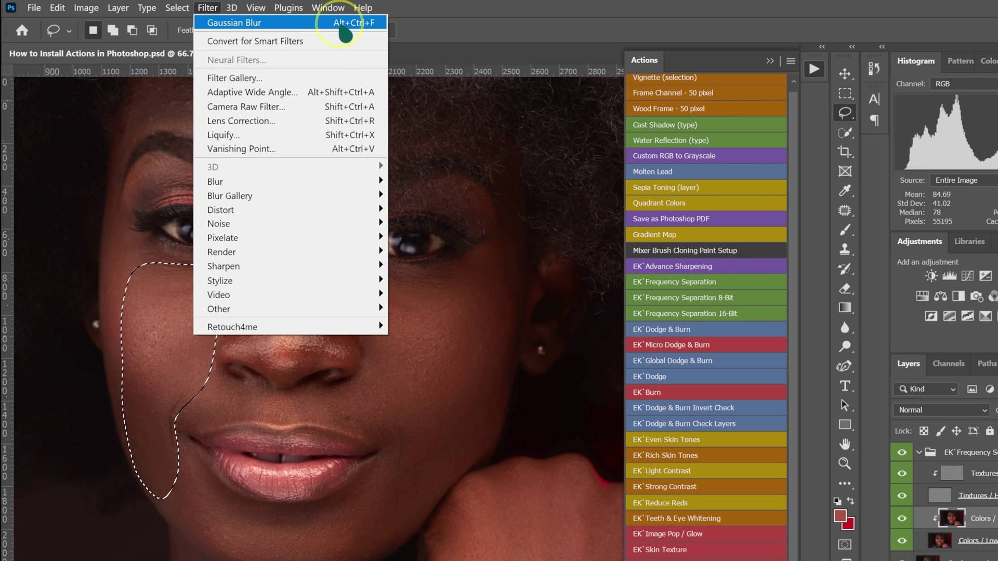
pyautogui.click(286, 557)
# Lasso the area below the lips and the nose, then apply the 30-pixel Gaussian Blur.
pyautogui.moveTo(353, 503)
pyautogui.mouseDown()
pyautogui.moveTo(266, 525)
pyautogui.moveTo(237, 560)
pyautogui.mouseUp()
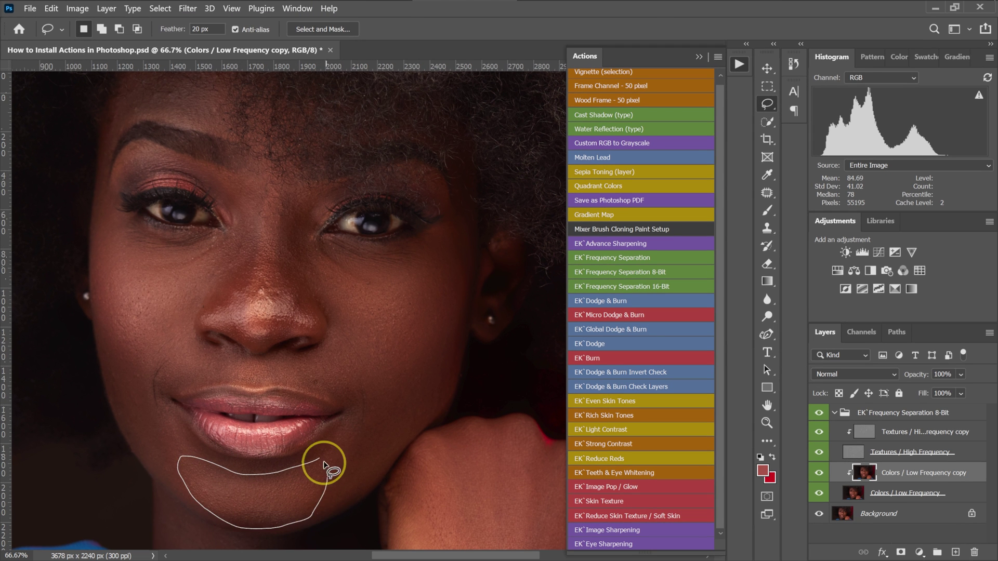
pyautogui.moveTo(324, 465); pyautogui.dragTo(326, 463)
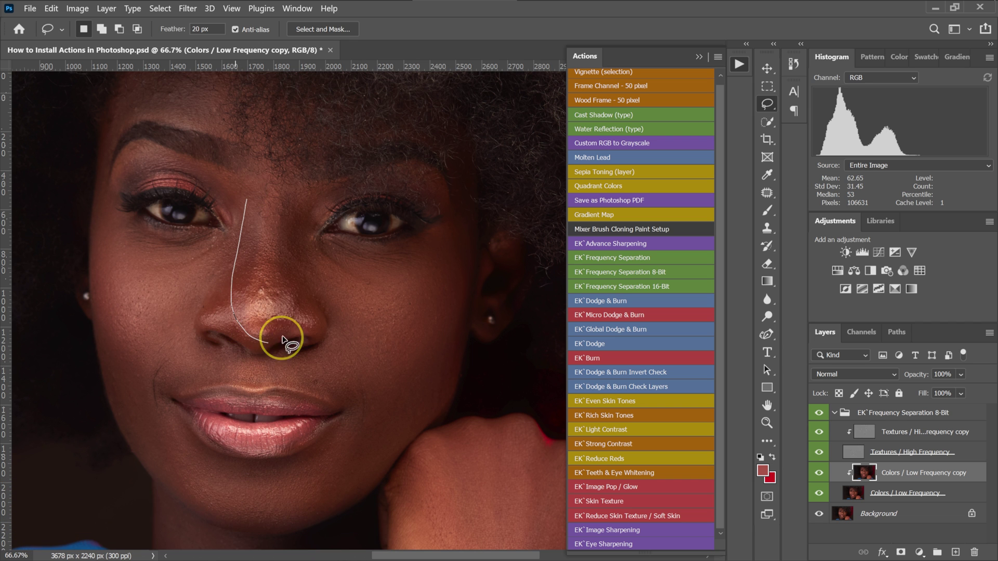
pyautogui.moveTo(281, 215); pyautogui.dragTo(243, 196)
pyautogui.click(187, 8)
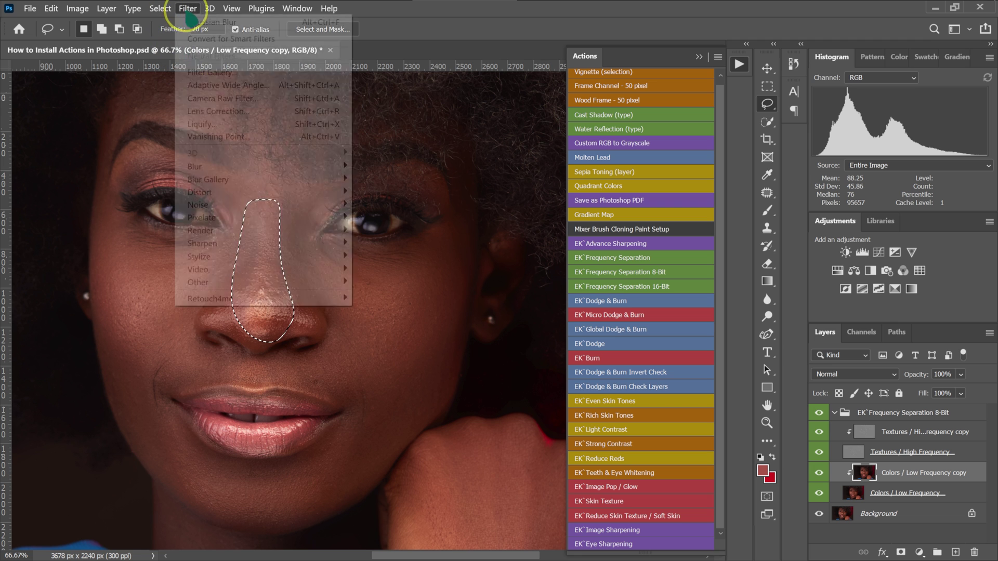
pyautogui.moveTo(213, 168)
pyautogui.click(378, 222)
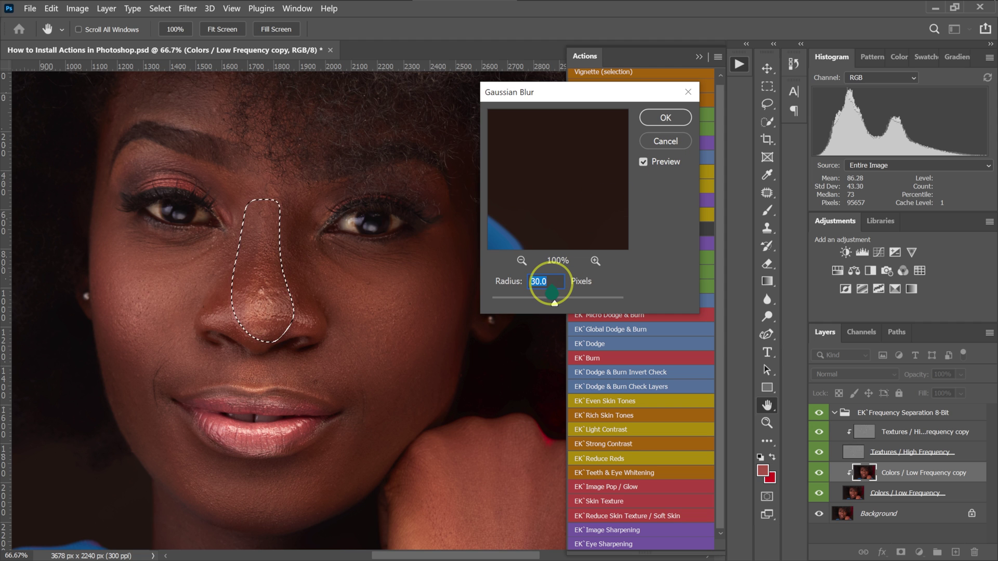
pyautogui.press('Return')
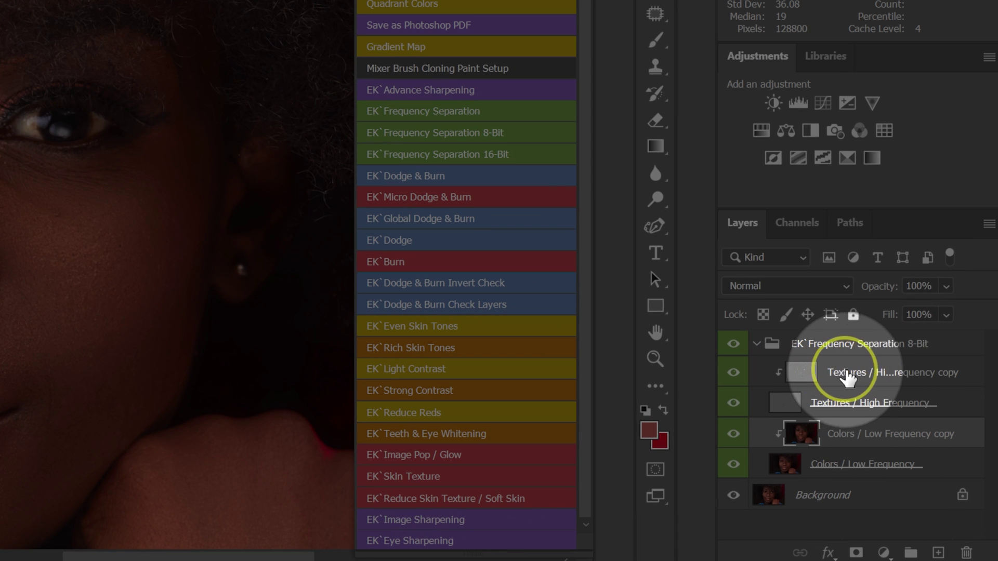
# On the Textures copy layer, Clone Stamp clean skin over blemishes below the eye.
pyautogui.click(847, 378)
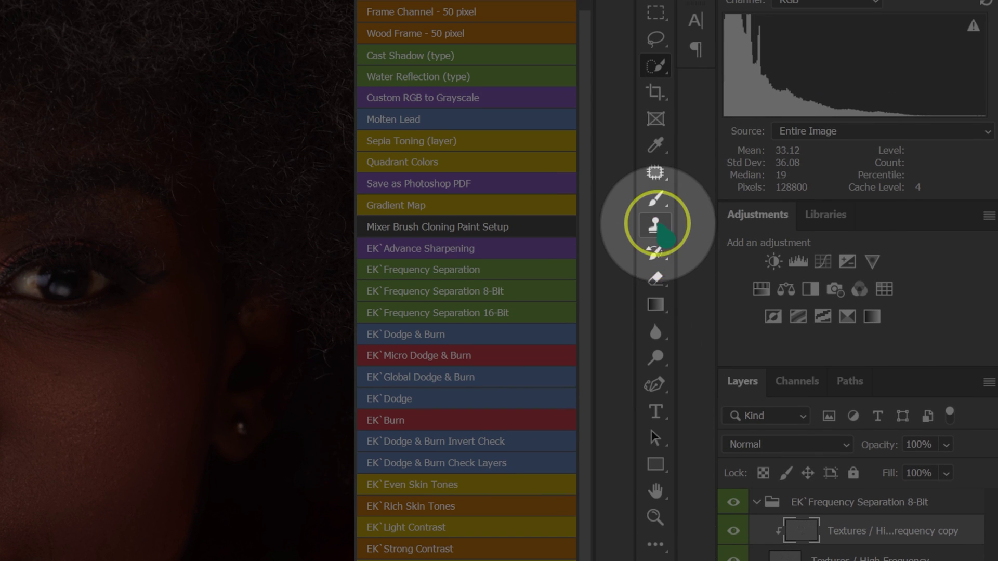
pyautogui.click(656, 226)
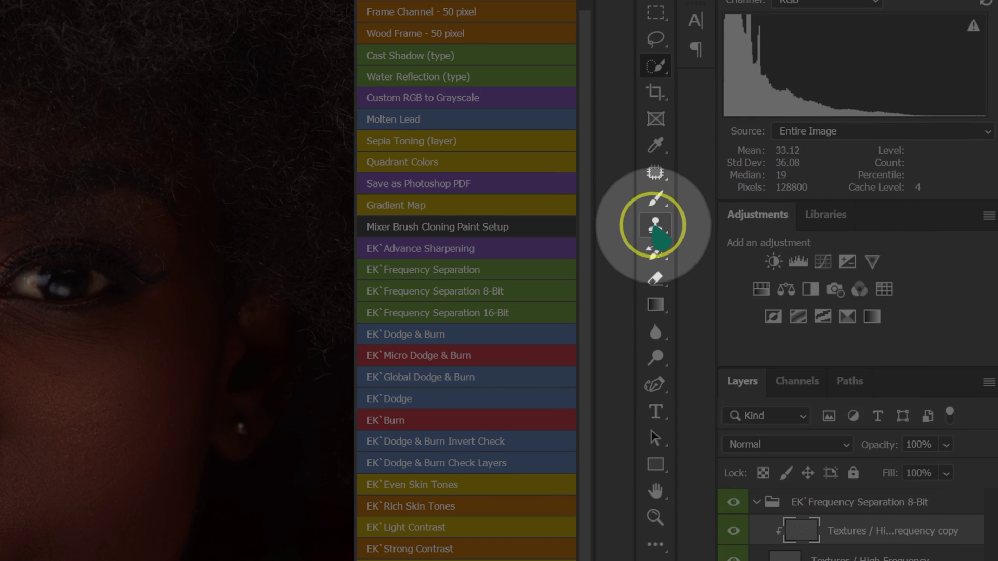
pyautogui.click(709, 226)
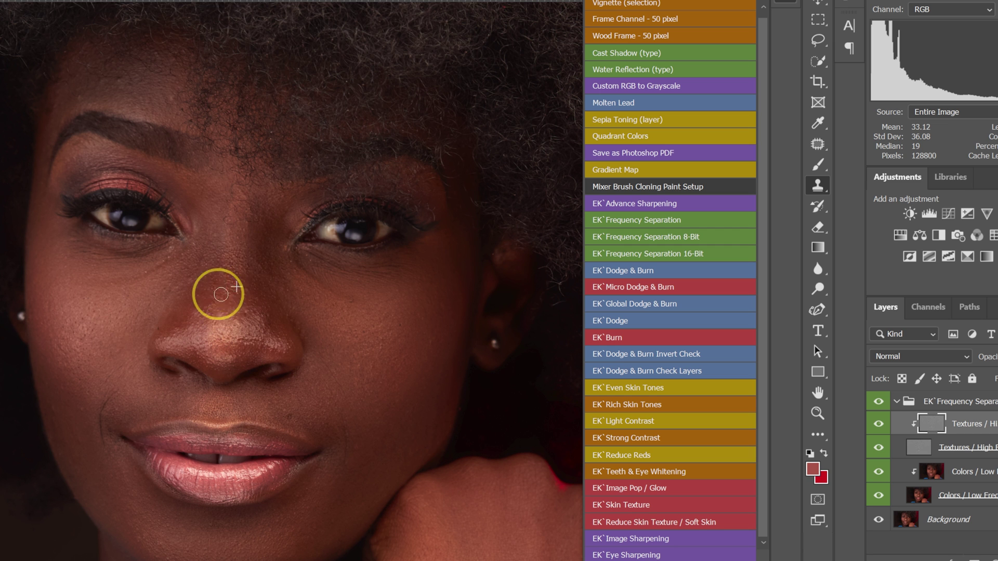
pyautogui.keyDown('alt'); pyautogui.click(249, 304); pyautogui.keyUp('alt')
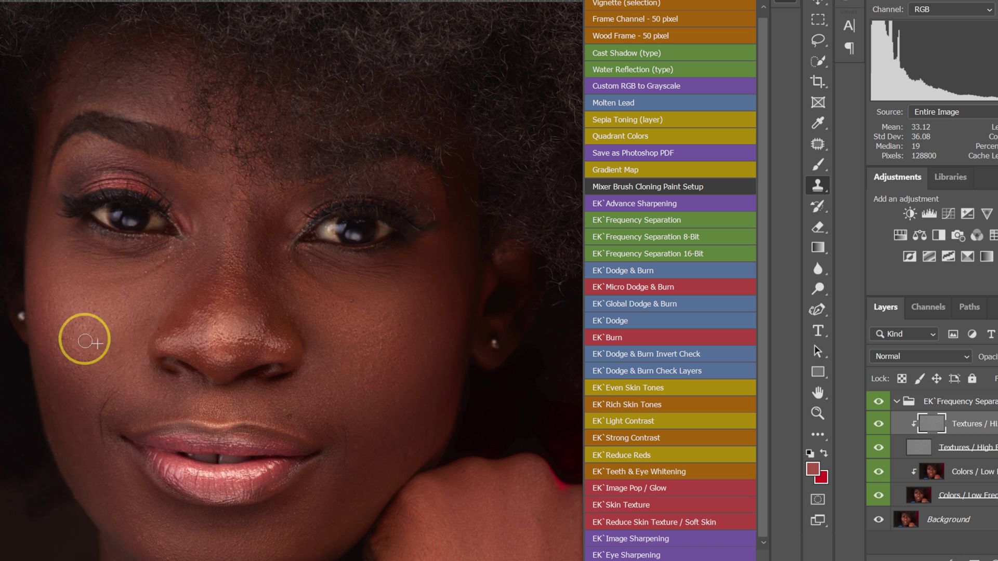
pyautogui.scroll(-3, 125, 442)
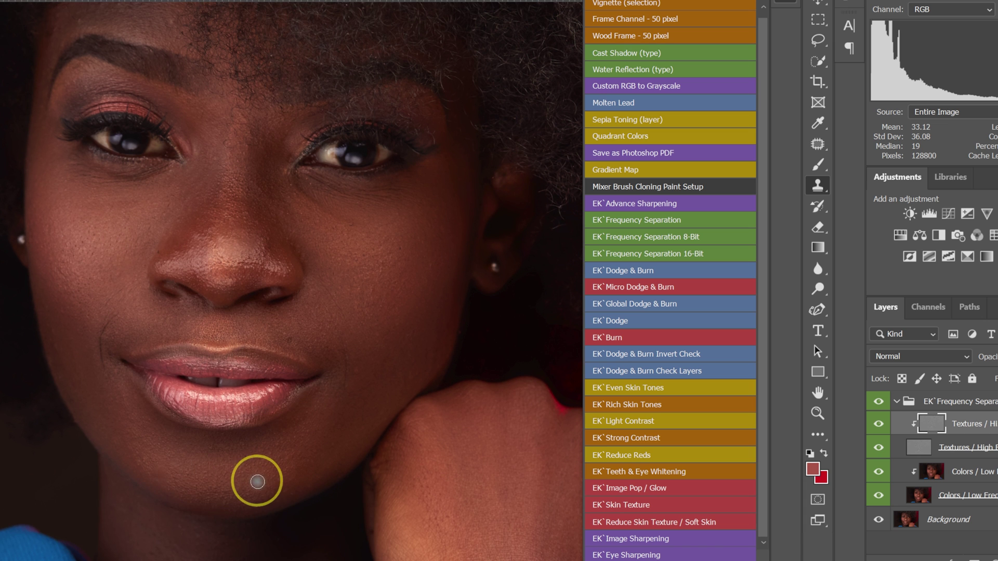
pyautogui.scroll(2, 127, 323)
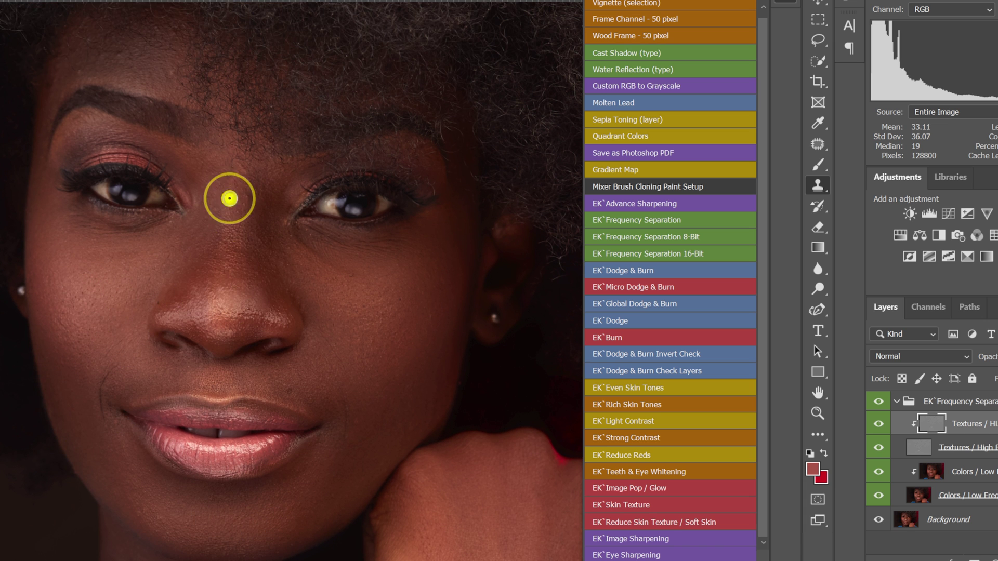
pyautogui.moveTo(322, 256); pyautogui.dragTo(355, 253)
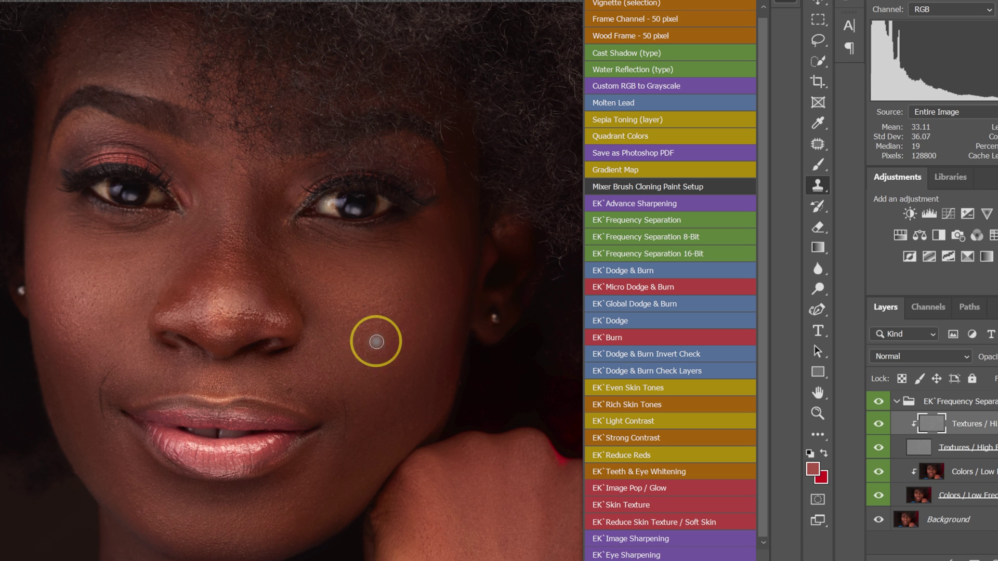
pyautogui.keyDown('alt'); pyautogui.click(114, 51); pyautogui.keyUp('alt')
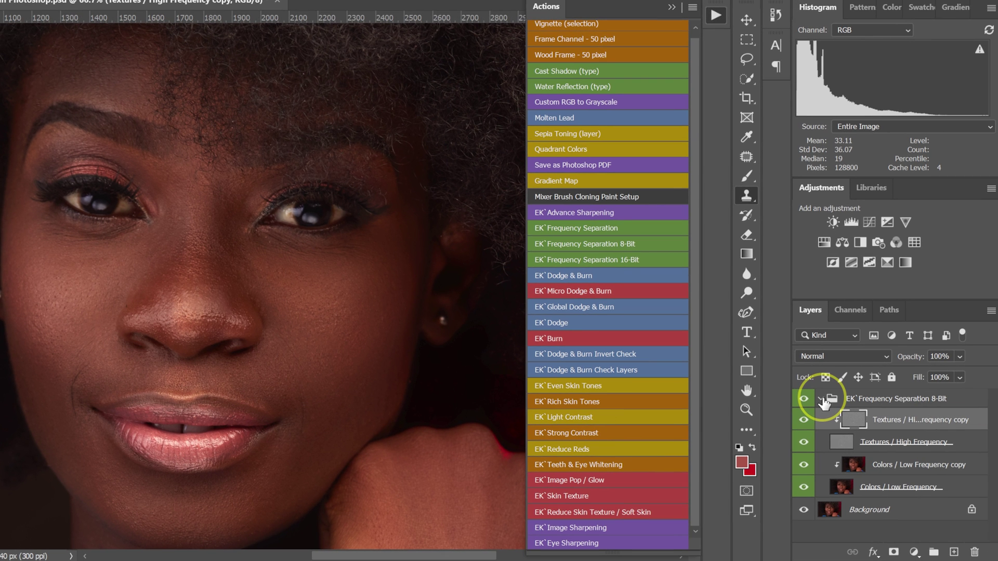
# Collapse the frequency separation group, toggle it to compare, and run EK`Skin Texture.
pyautogui.click(821, 399)
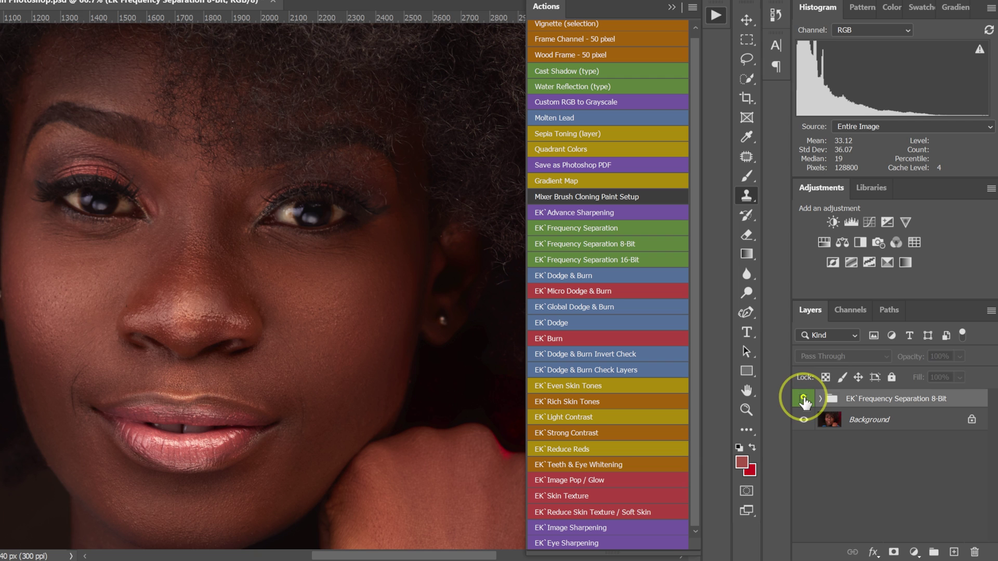
pyautogui.click(804, 400)
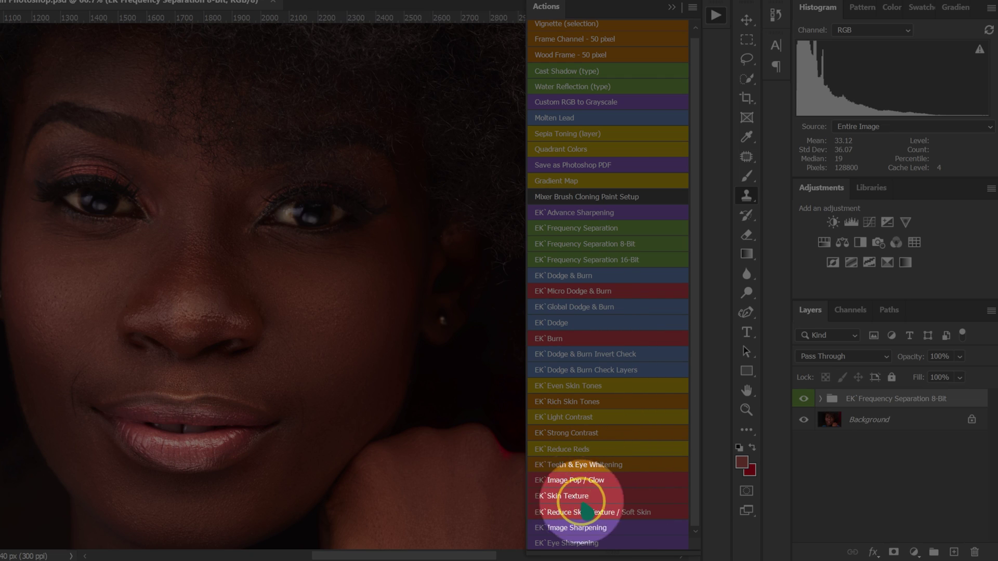
pyautogui.click(572, 496)
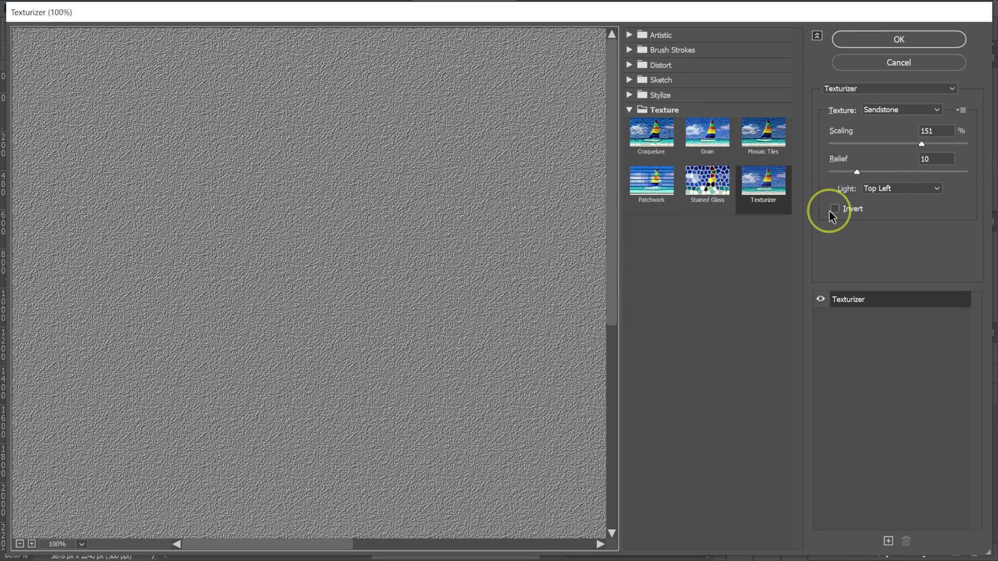
# Accept the Sandstone texture and Emboss settings, apply a 3.5-pixel Gaussian blur, and select the texture mask.
pyautogui.click(911, 43)
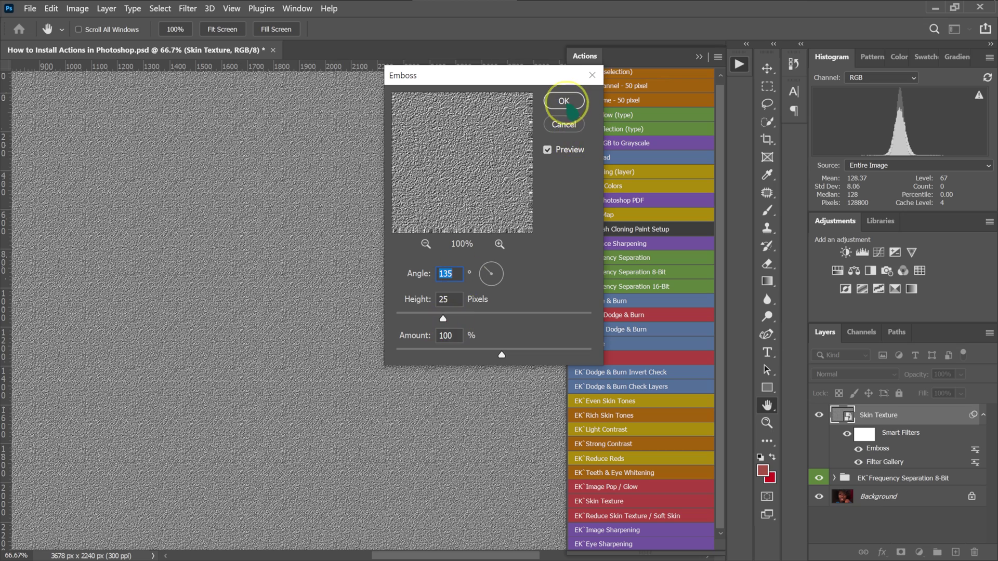
pyautogui.click(565, 102)
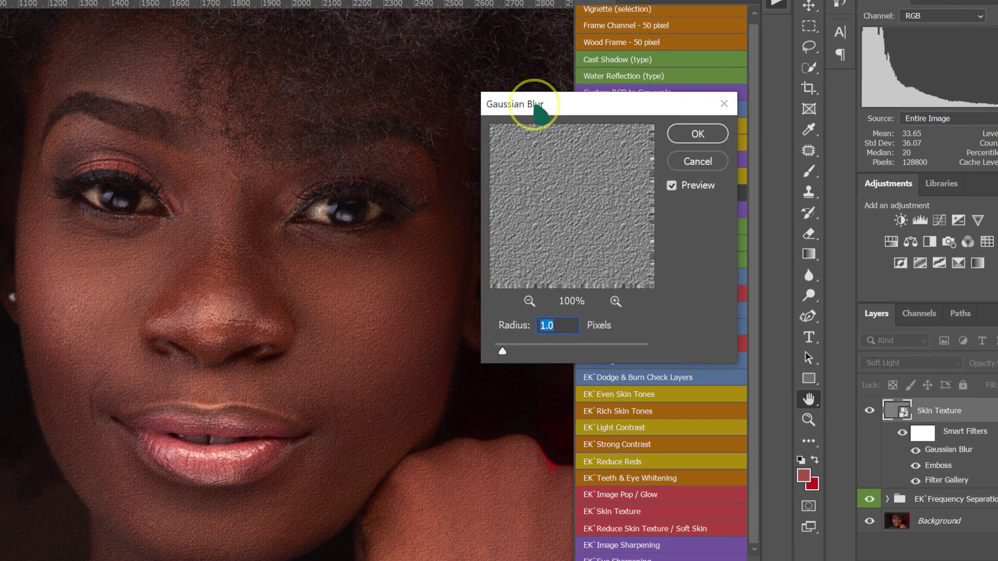
pyautogui.moveTo(493, 90)
pyautogui.mouseDown()
pyautogui.moveTo(509, 89)
pyautogui.moveTo(507, 78)
pyautogui.moveTo(485, 89)
pyautogui.moveTo(504, 86)
pyautogui.mouseUp()
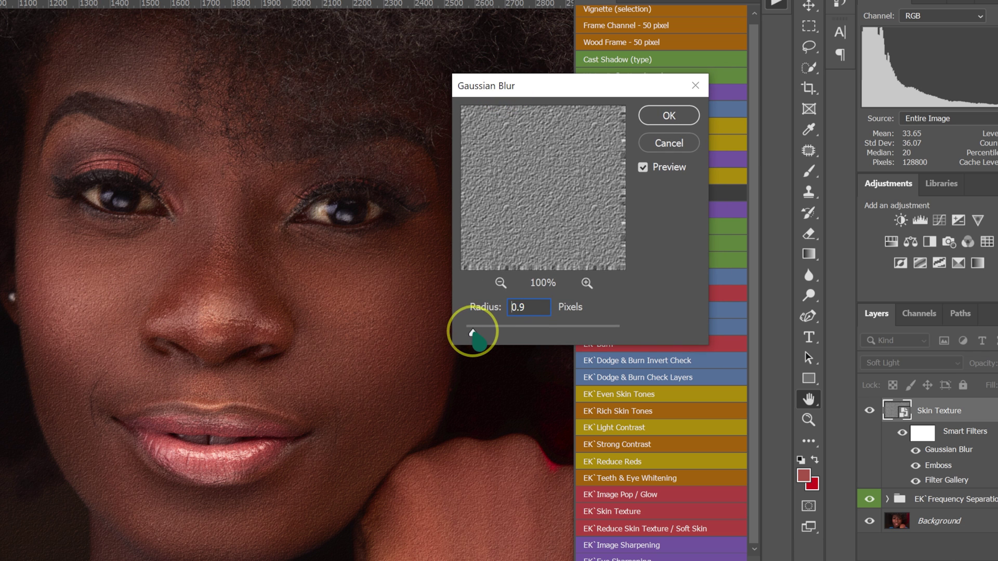
pyautogui.moveTo(480, 333); pyautogui.dragTo(485, 333)
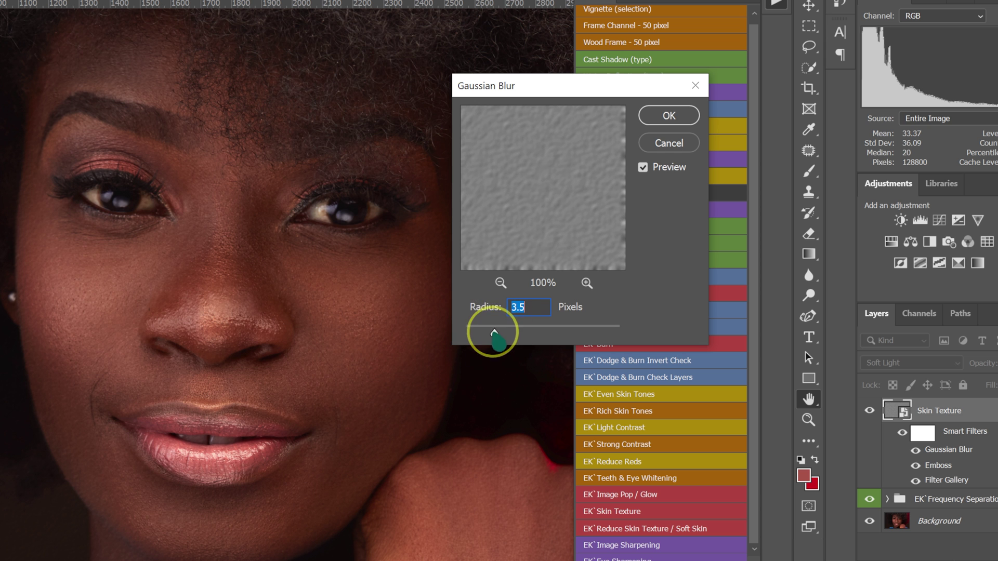
pyautogui.click(669, 116)
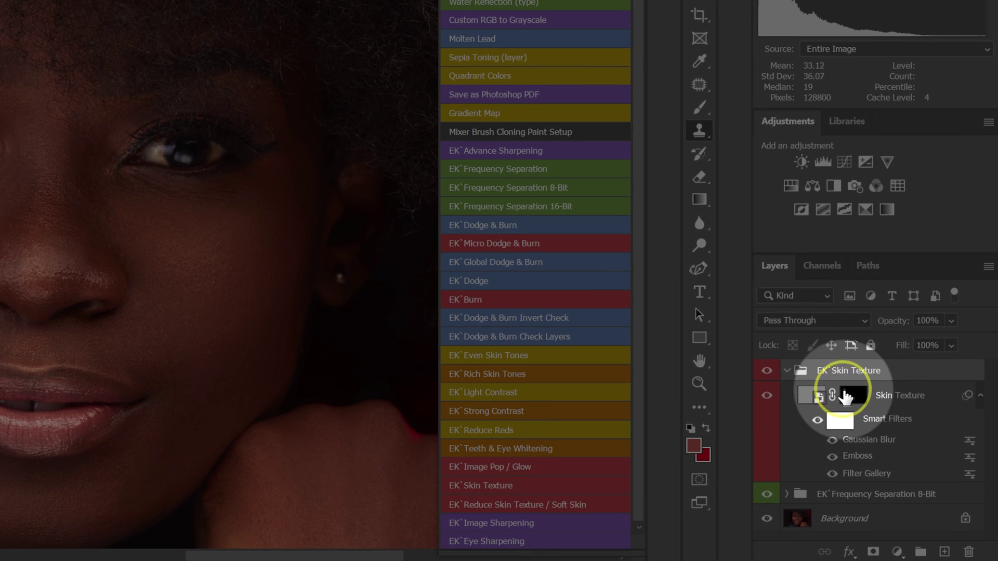
pyautogui.click(848, 396)
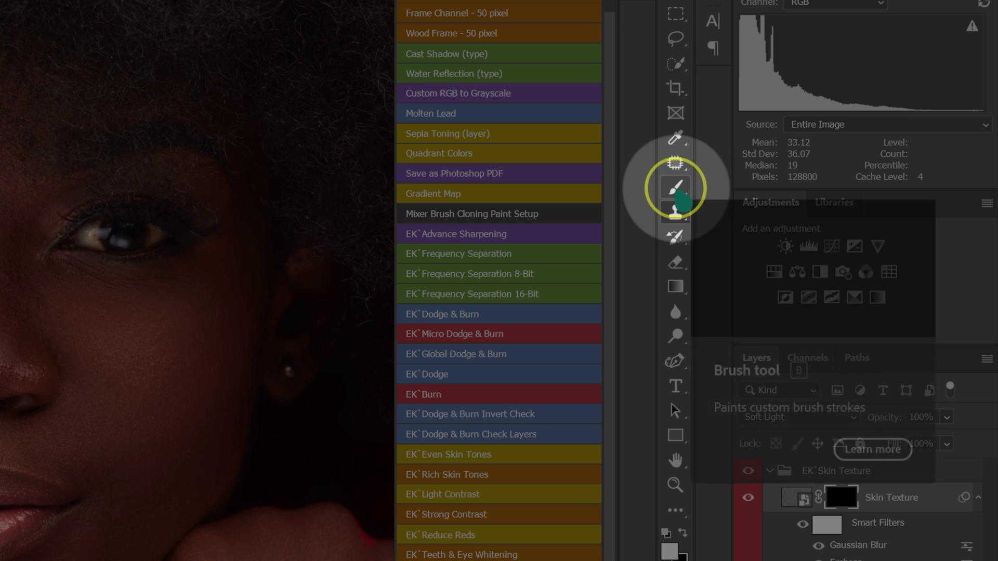
# Switch to the Brush tool with white paint and a 400-pixel size.
pyautogui.rightClick(808, 172)
pyautogui.click(847, 174)
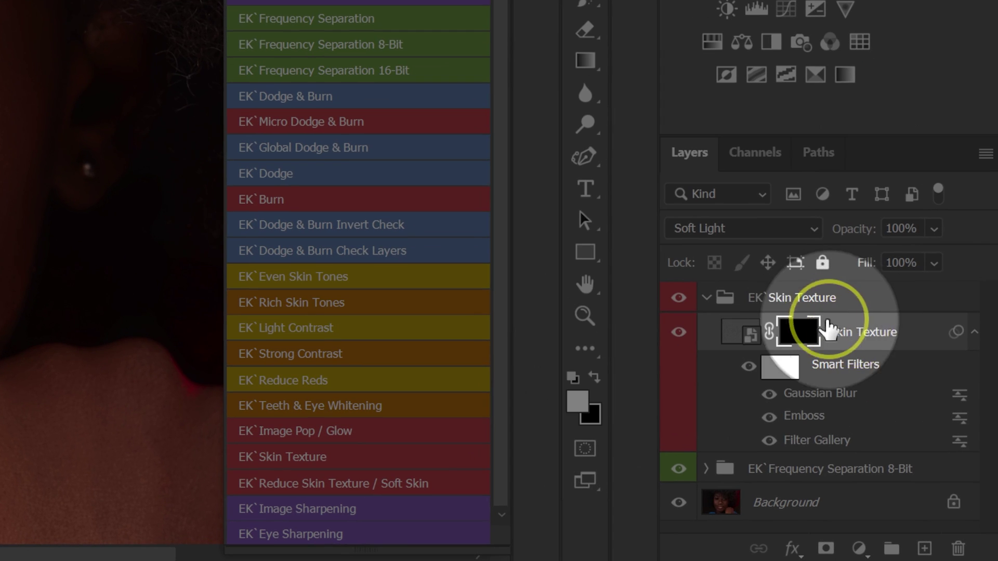
pyautogui.press('d')
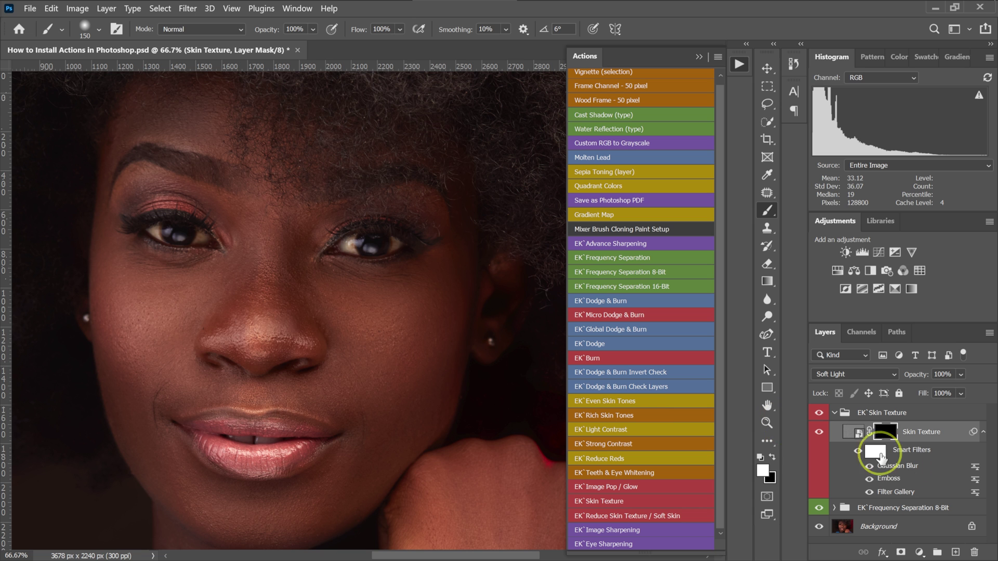
pyautogui.press(']')
pyautogui.press(']')
pyautogui.press(']')
pyautogui.press(']')
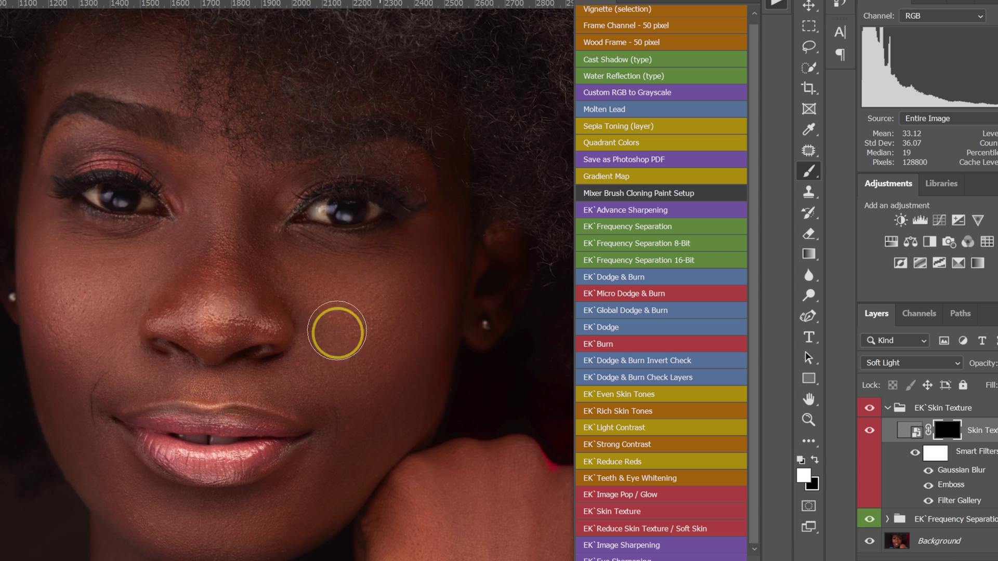
# Paint the texture onto both cheeks and between the eyes, then collapse the EK`Skin Texture group.
pyautogui.click(337, 331)
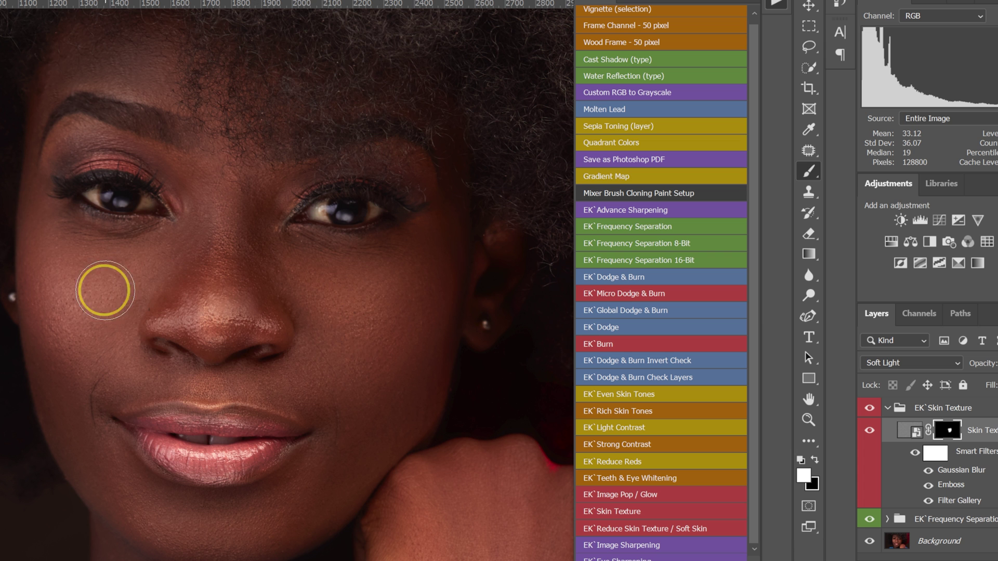
pyautogui.click(146, 291)
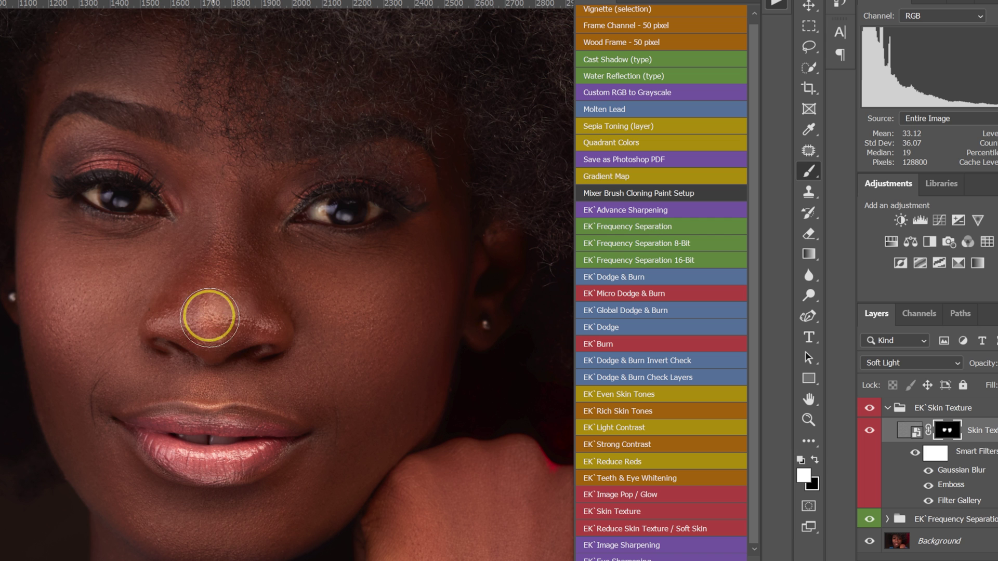
pyautogui.click(212, 186)
pyautogui.moveTo(212, 185)
pyautogui.mouseDown()
pyautogui.moveTo(181, 155)
pyautogui.moveTo(215, 233)
pyautogui.moveTo(334, 328)
pyautogui.moveTo(378, 342)
pyautogui.mouseUp()
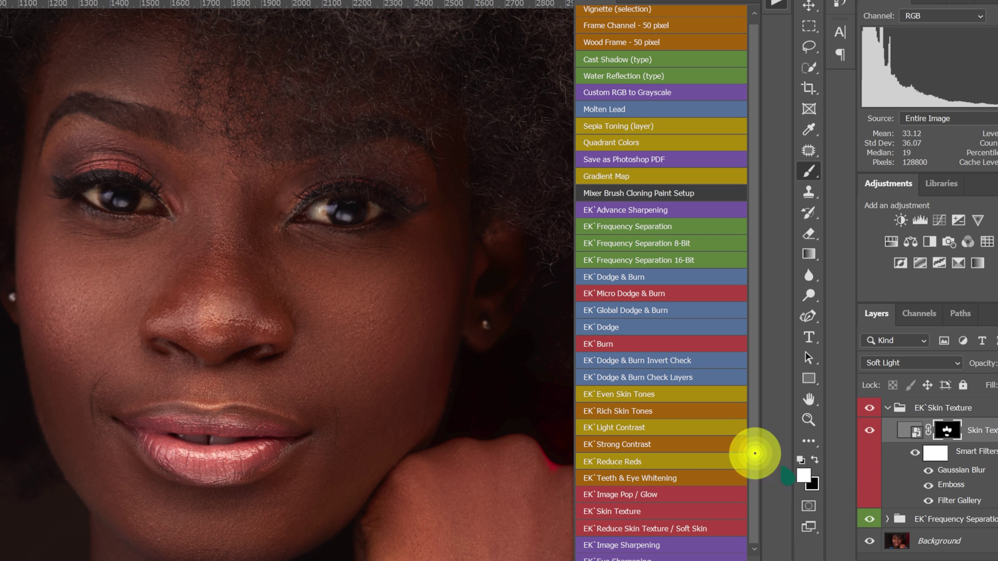
pyautogui.click(868, 409)
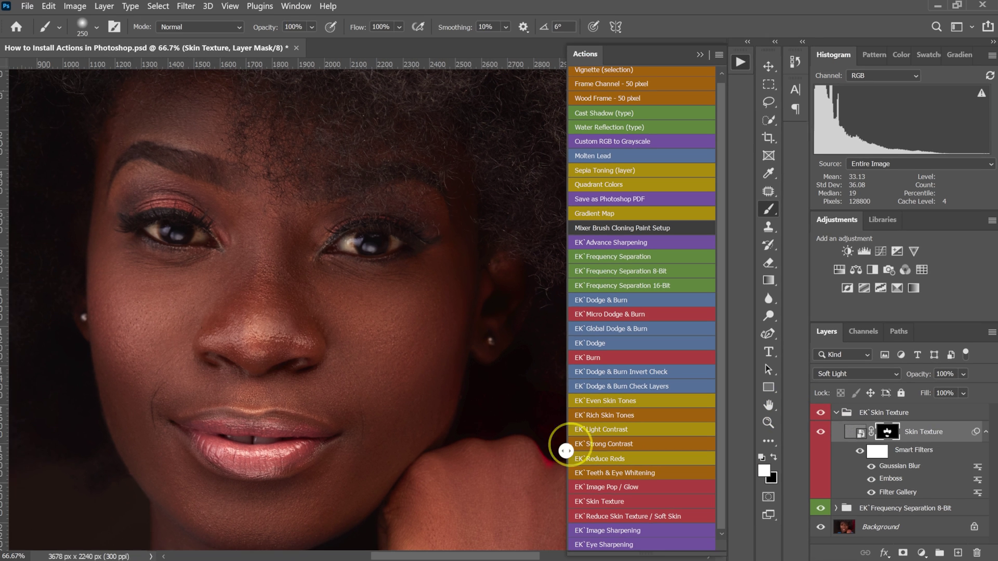
pyautogui.click(834, 413)
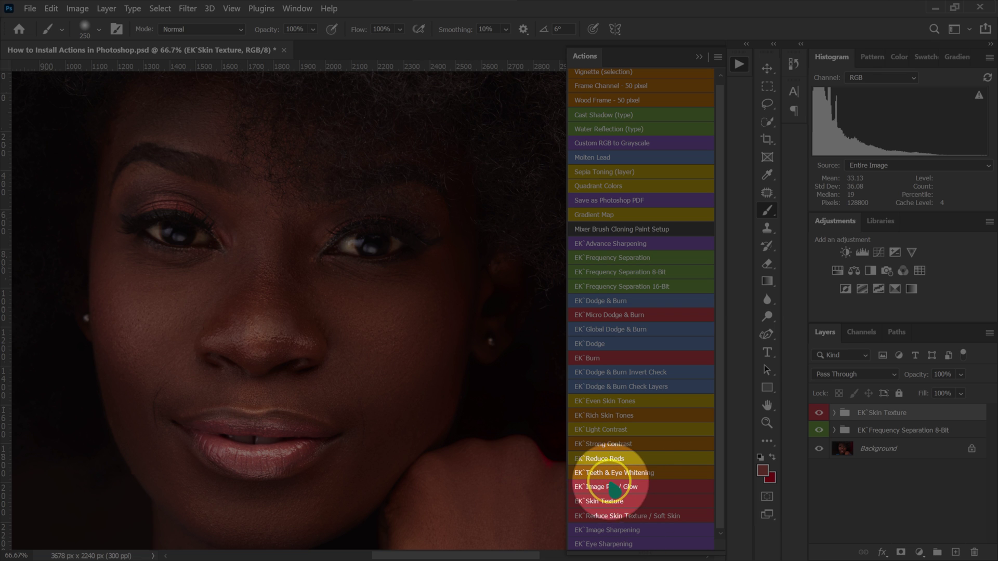
# Run the EK`Teeth & Eye Whitening action and select its Photo Filter 1 mask with white paint.
pyautogui.click(634, 473)
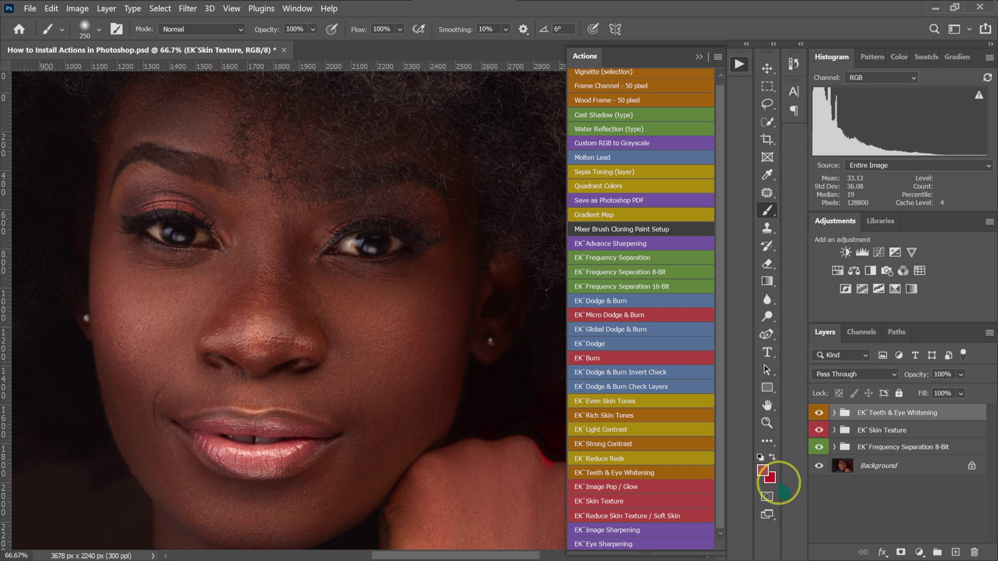
pyautogui.click(834, 413)
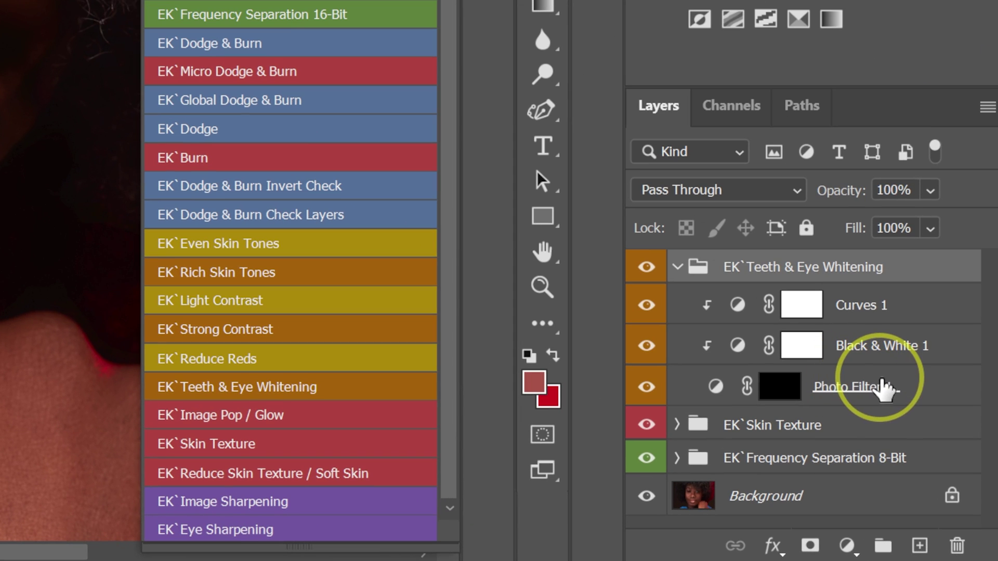
pyautogui.click(917, 475)
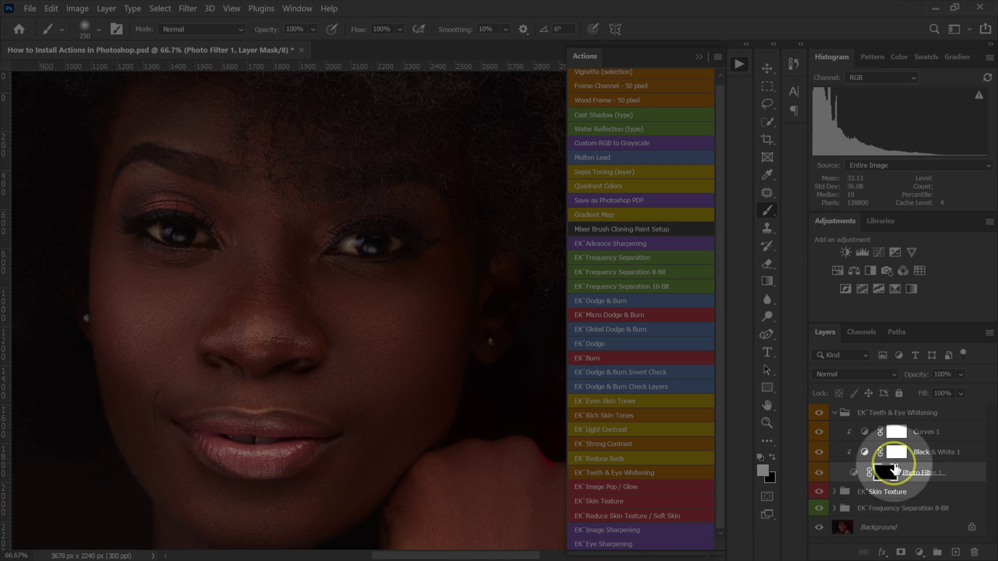
pyautogui.press('d')
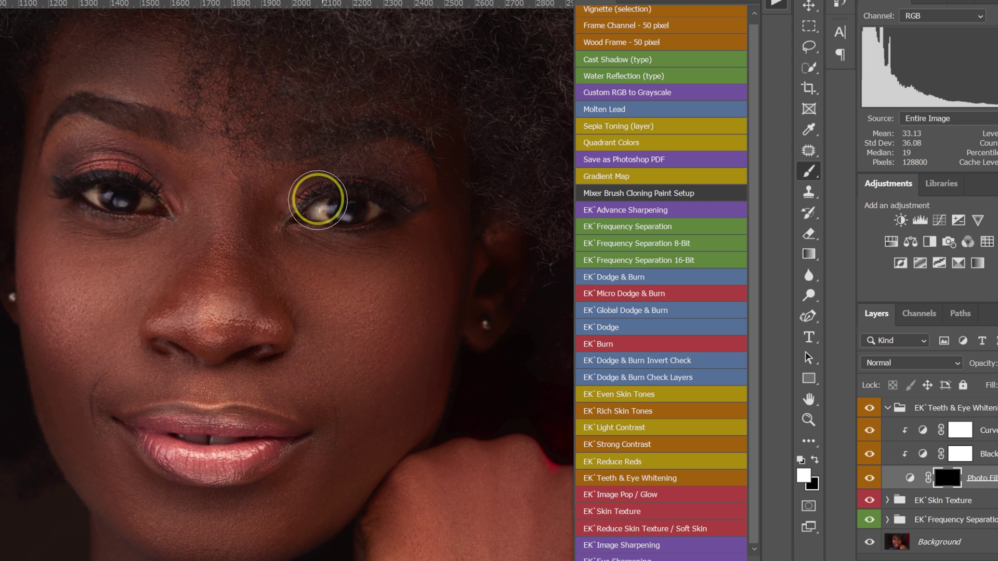
# Zoom in and brush the whitening over the whites of both eyes with a 40-pixel brush.
pyautogui.hotkey('ctrl', '+')
pyautogui.hotkey('ctrl', '+')
pyautogui.hotkey('ctrl', '+')
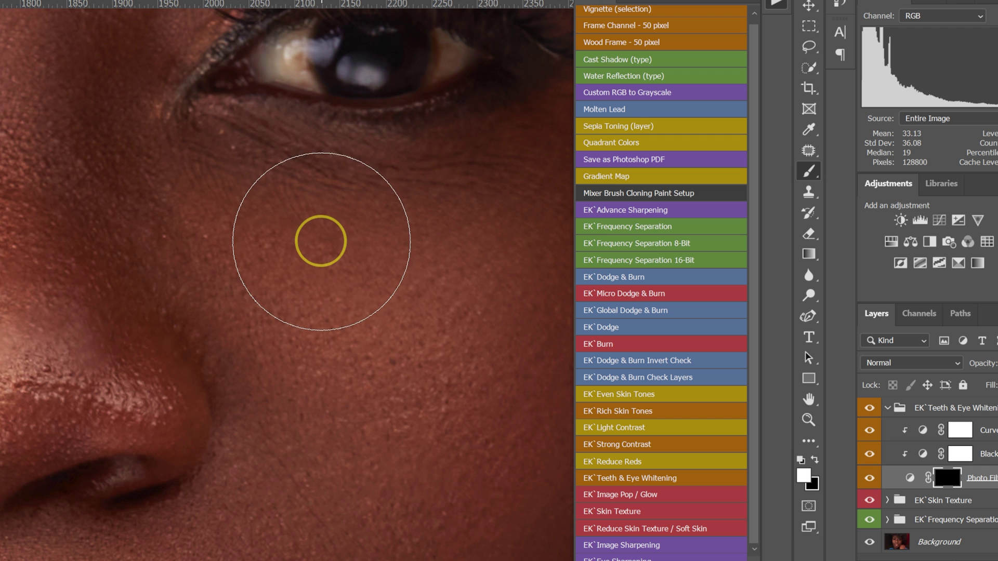
pyautogui.scroll(3, 319, 236)
pyautogui.scroll(3, 325, 245)
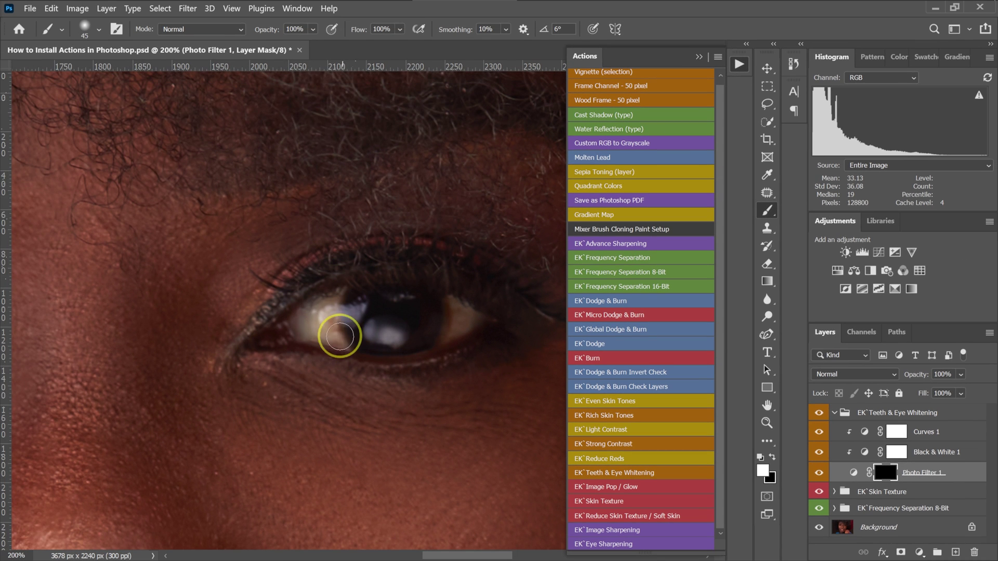
pyautogui.press(']')
pyautogui.moveTo(329, 324); pyautogui.dragTo(331, 317)
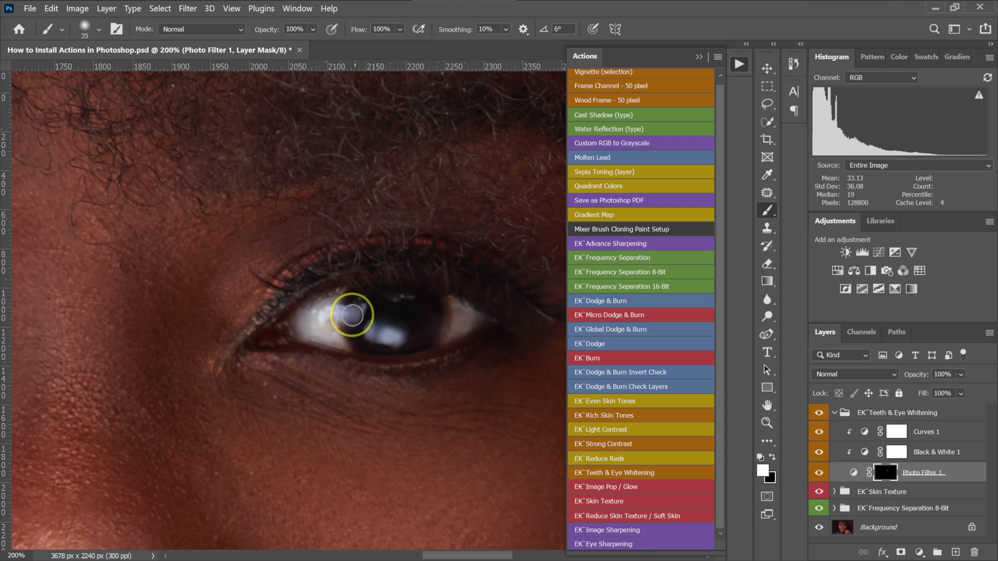
pyautogui.moveTo(438, 555); pyautogui.dragTo(359, 555)
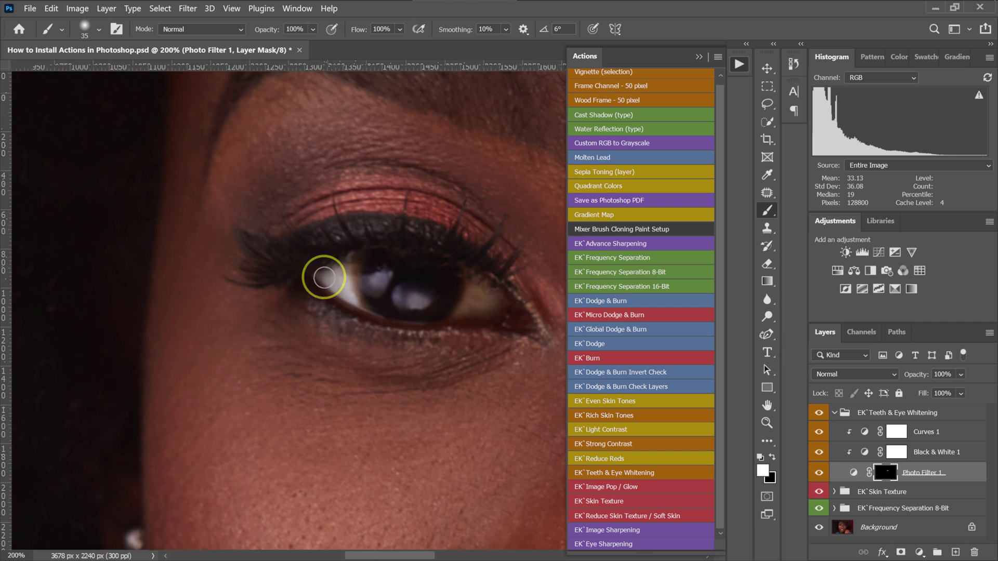
pyautogui.moveTo(373, 289)
pyautogui.mouseDown()
pyautogui.moveTo(391, 276)
pyautogui.moveTo(413, 292)
pyautogui.mouseUp()
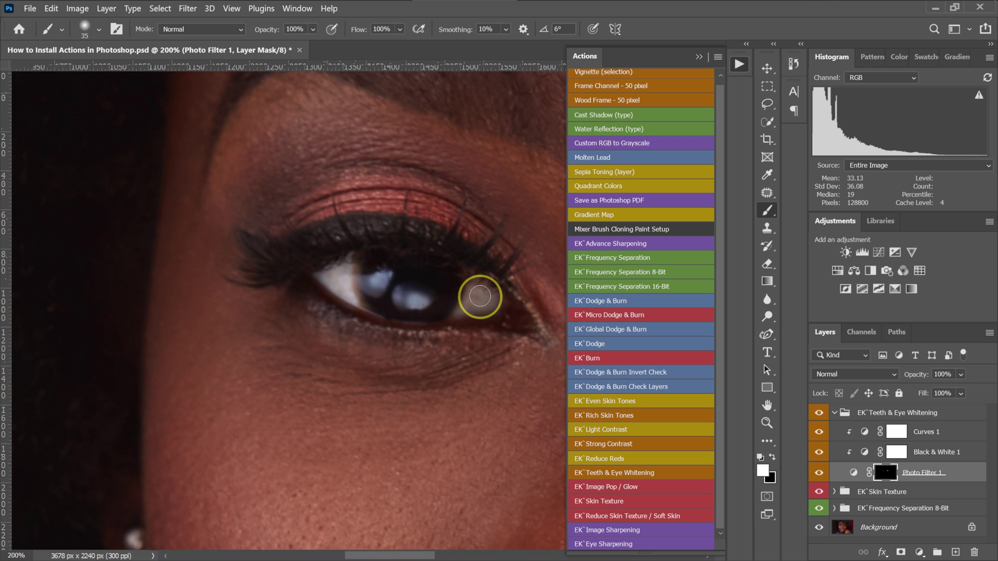
# Zoom back out and collapse the EK`Teeth & Eye Whitening group.
pyautogui.hotkey('ctrl', '-')
pyautogui.hotkey('ctrl', '-')
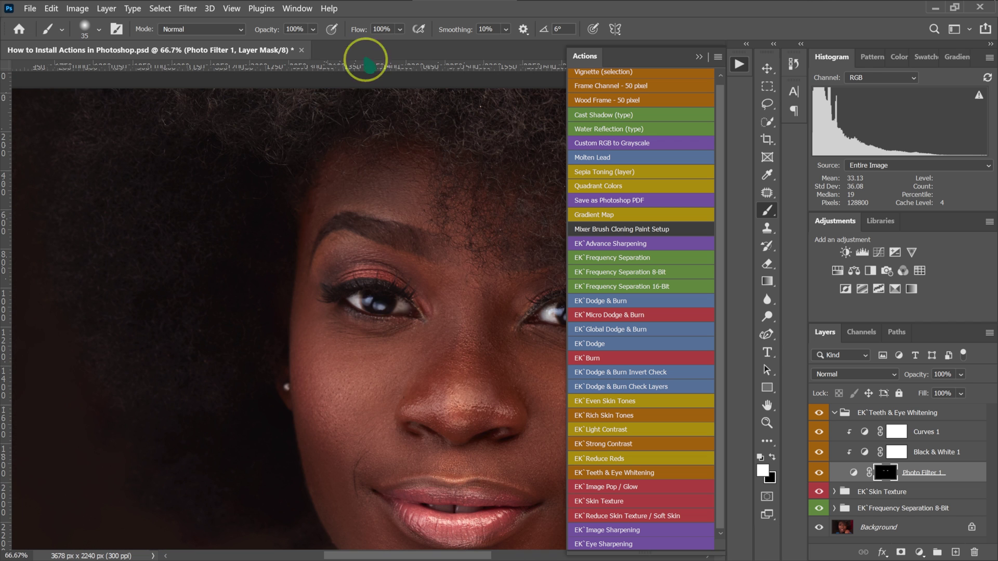
pyautogui.moveTo(453, 328); pyautogui.dragTo(337, 469)
pyautogui.click(837, 414)
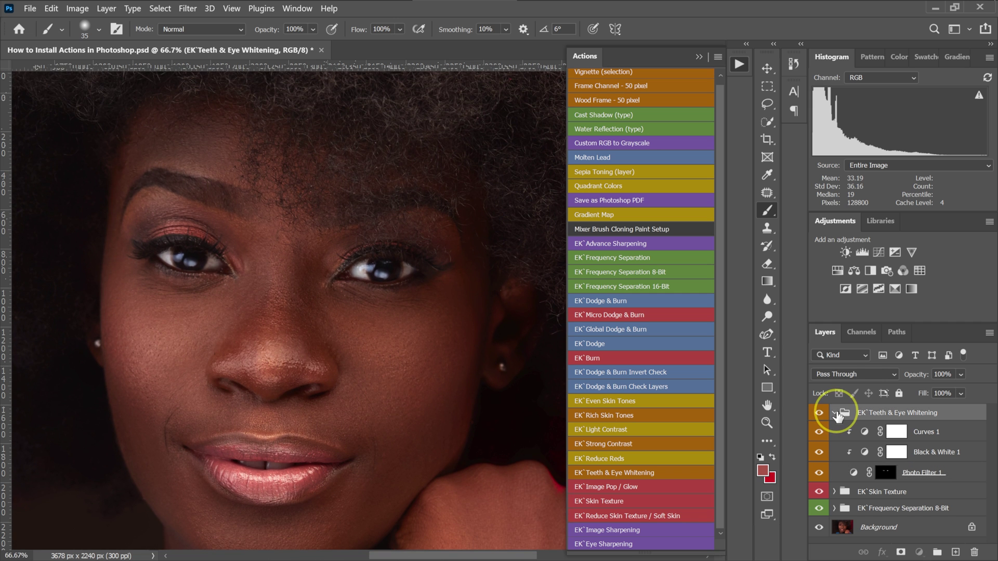
pyautogui.click(835, 414)
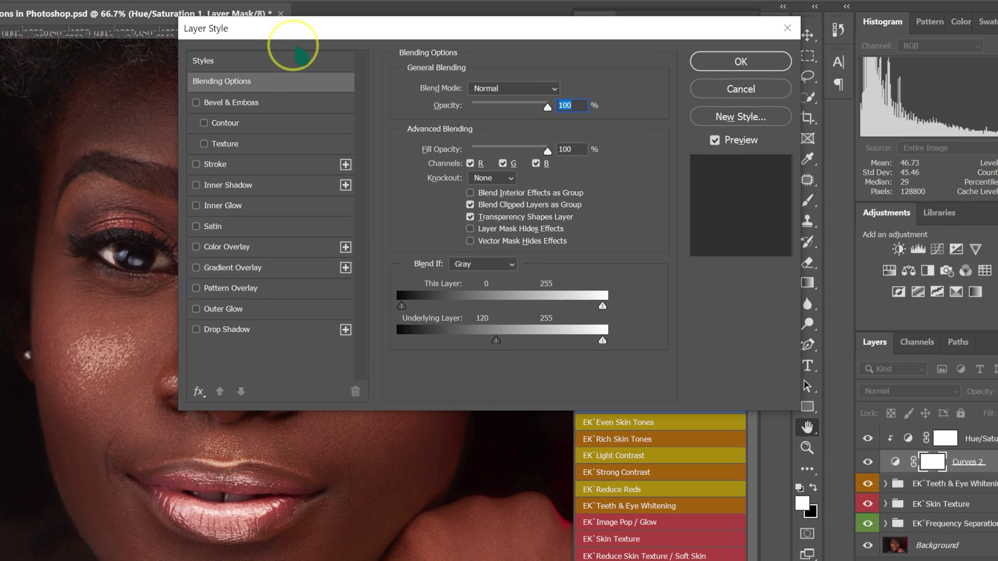
# Set the glow's Underlying Layer black threshold to 70 and split it to feather into the shadows.
pyautogui.moveTo(270, 35); pyautogui.dragTo(497, 57)
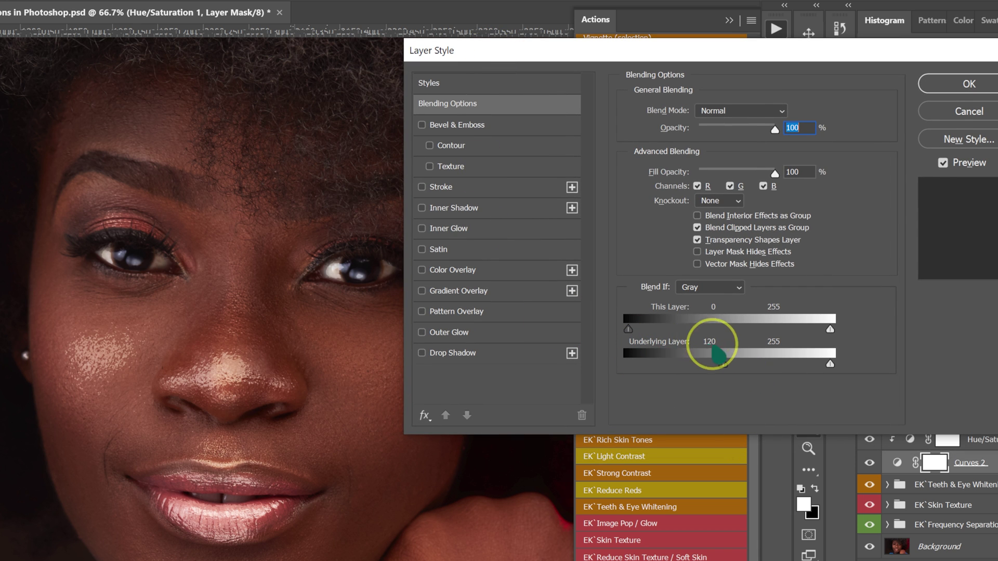
pyautogui.moveTo(717, 362); pyautogui.dragTo(692, 363)
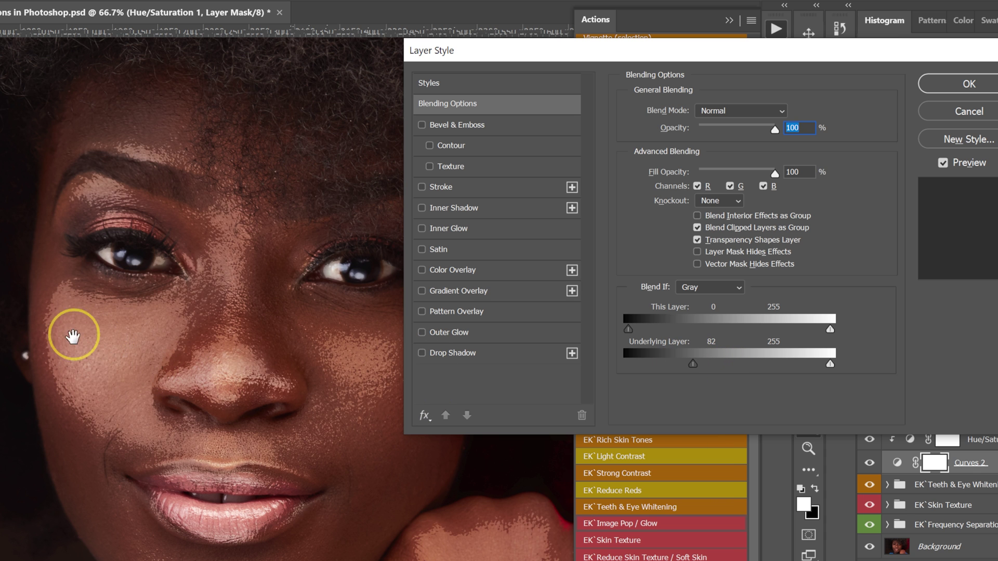
pyautogui.moveTo(693, 364); pyautogui.dragTo(686, 363)
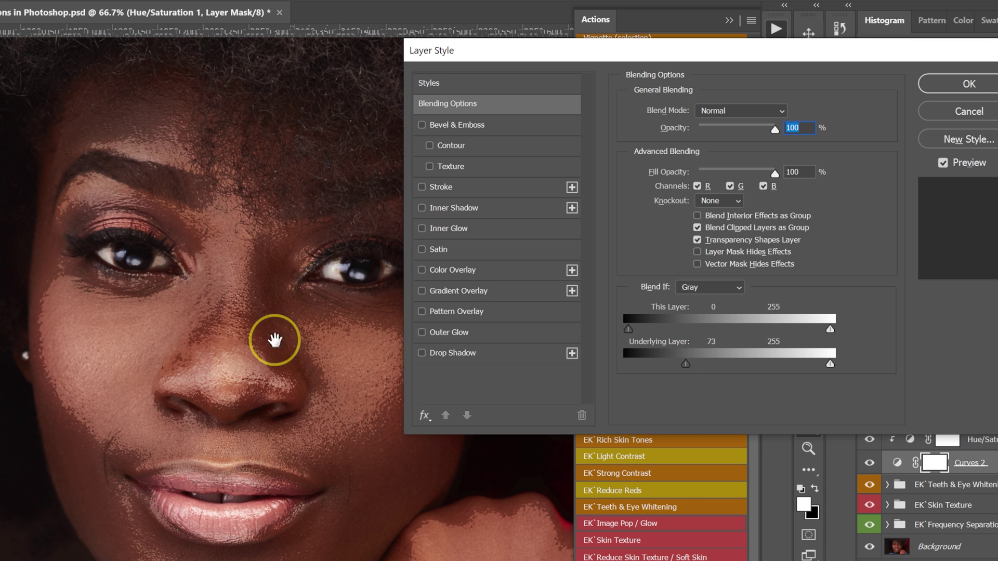
pyautogui.moveTo(686, 365); pyautogui.dragTo(684, 365)
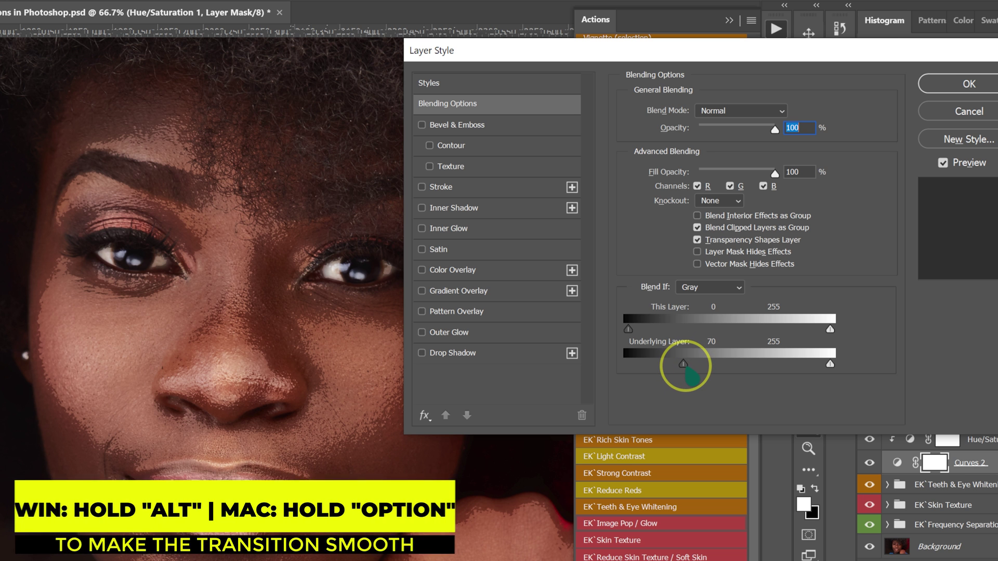
pyautogui.press('alt')
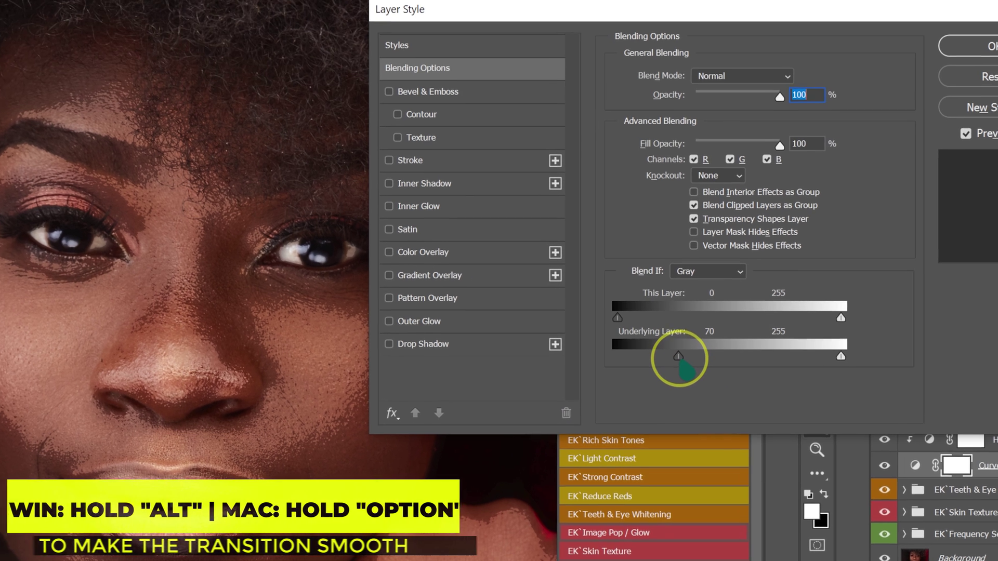
pyautogui.moveTo(678, 357); pyautogui.dragTo(881, 353)
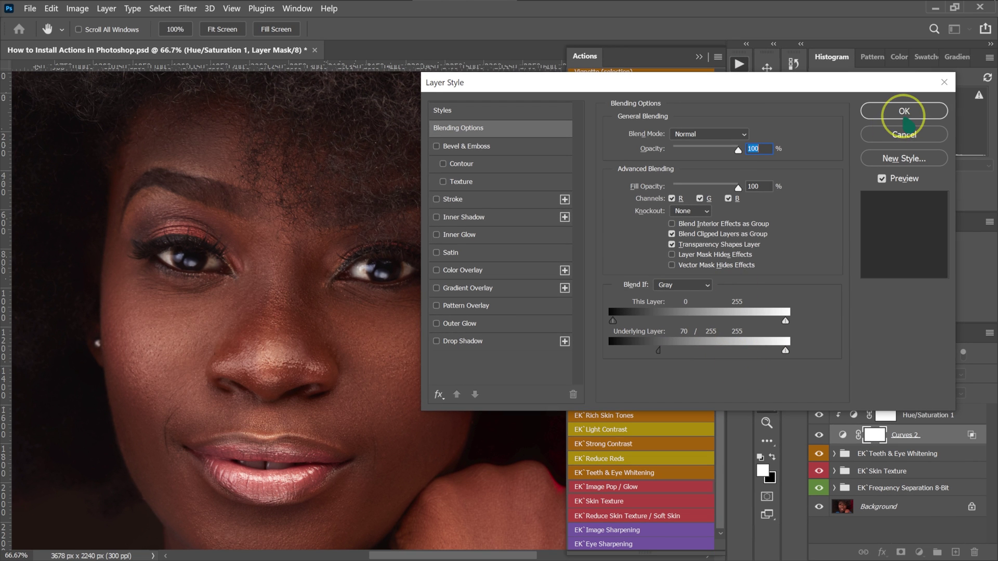
pyautogui.press('Return')
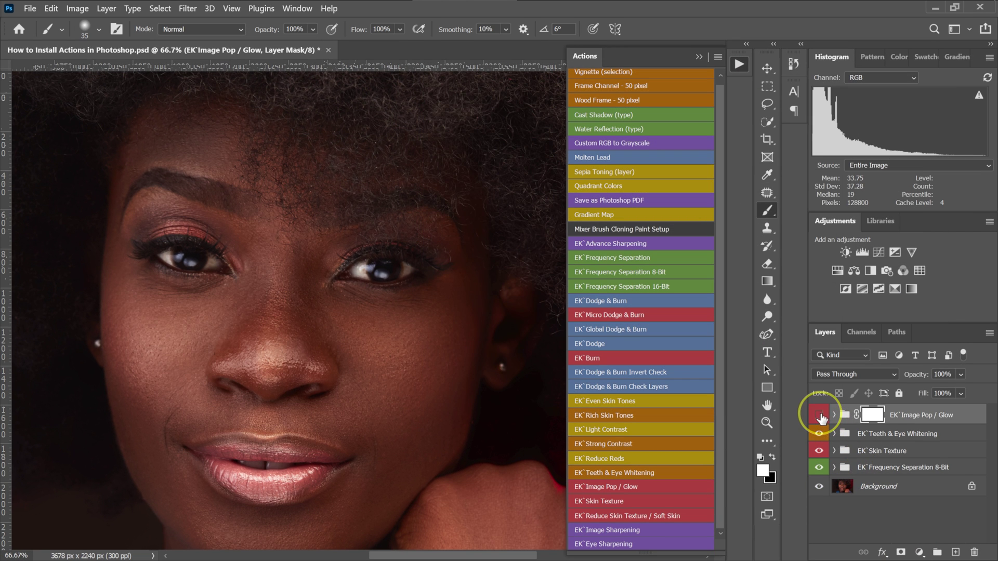
# Compare the portrait with and without the glow, then invert the group's mask to black.
pyautogui.click(819, 415)
pyautogui.click(820, 416)
pyautogui.click(820, 415)
pyautogui.click(820, 416)
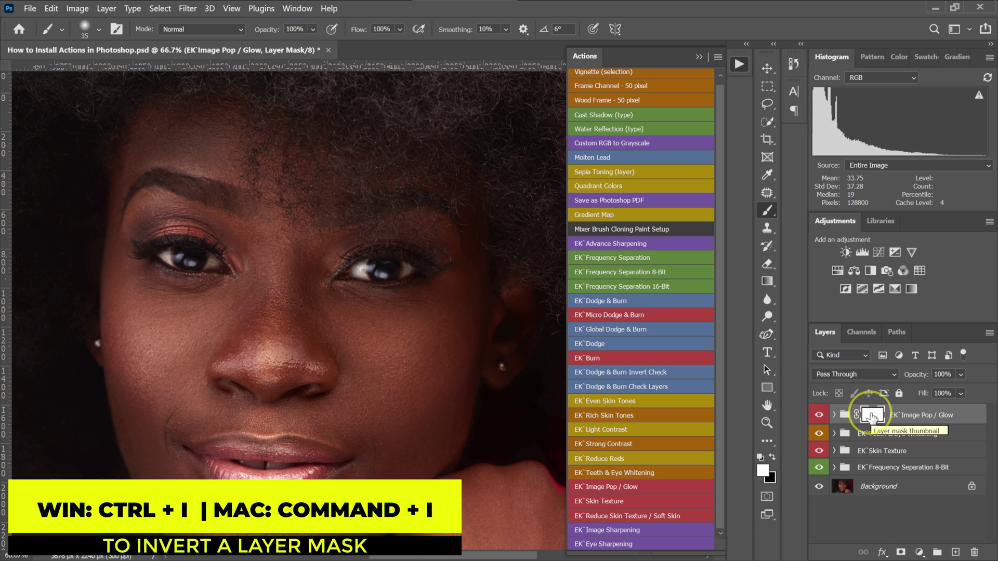
pyautogui.hotkey('ctrl', 'i')
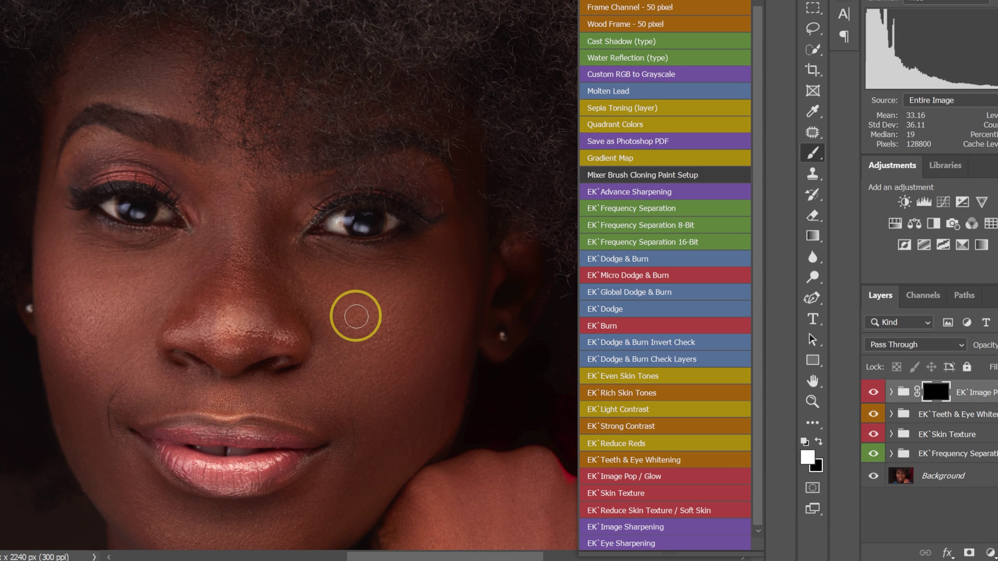
# Paint the glow back onto the cheeks, nose tip and between the eyes.
pyautogui.moveTo(356, 316)
pyautogui.mouseDown()
pyautogui.moveTo(430, 319)
pyautogui.moveTo(360, 289)
pyautogui.moveTo(412, 283)
pyautogui.moveTo(334, 292)
pyautogui.moveTo(396, 307)
pyautogui.moveTo(365, 375)
pyautogui.mouseUp()
pyautogui.click(334, 365)
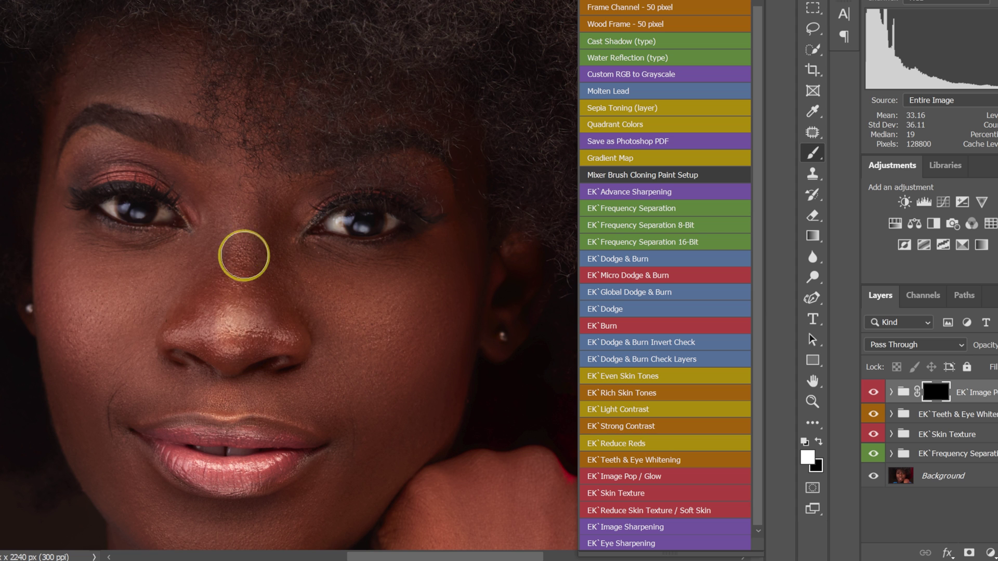
pyautogui.click(245, 191)
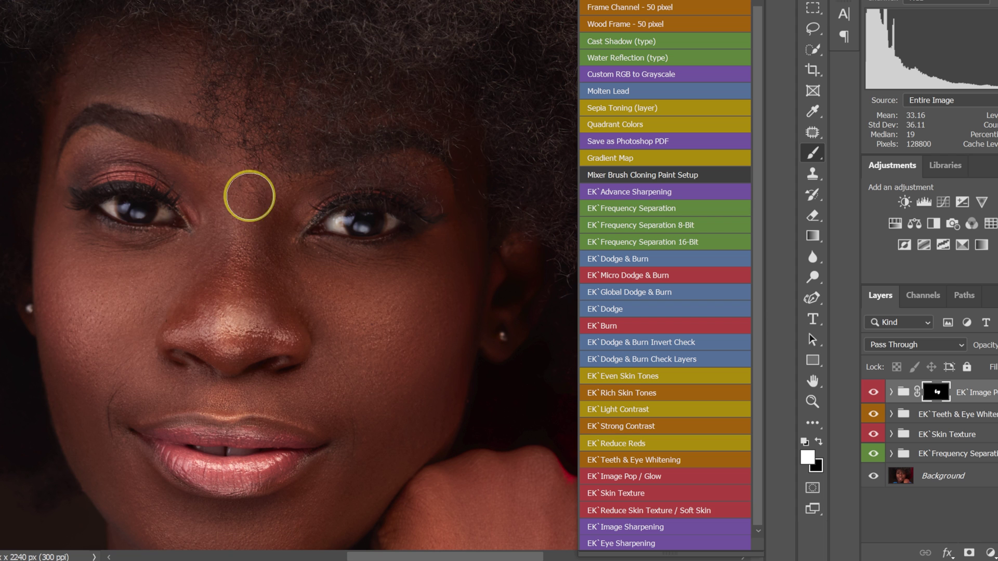
pyautogui.click(79, 280)
pyautogui.moveTo(79, 279)
pyautogui.mouseDown()
pyautogui.moveTo(95, 329)
pyautogui.moveTo(61, 277)
pyautogui.moveTo(87, 266)
pyautogui.moveTo(151, 289)
pyautogui.moveTo(109, 350)
pyautogui.moveTo(80, 275)
pyautogui.mouseUp()
pyautogui.click(214, 227)
pyautogui.click(232, 334)
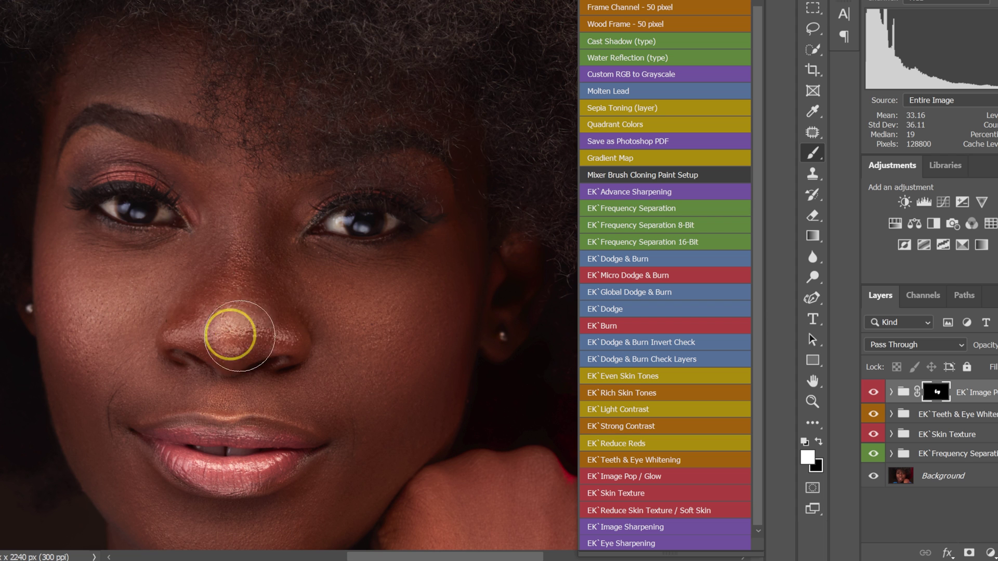
# Paint the glow along both lips and under the eye, then compare before and after.
pyautogui.scroll(-1, 249, 298)
pyautogui.click(195, 432)
pyautogui.moveTo(195, 432)
pyautogui.mouseDown()
pyautogui.moveTo(178, 418)
pyautogui.moveTo(240, 437)
pyautogui.moveTo(292, 420)
pyautogui.moveTo(264, 398)
pyautogui.moveTo(167, 405)
pyautogui.moveTo(201, 423)
pyautogui.moveTo(305, 407)
pyautogui.moveTo(218, 496)
pyautogui.moveTo(296, 490)
pyautogui.mouseUp()
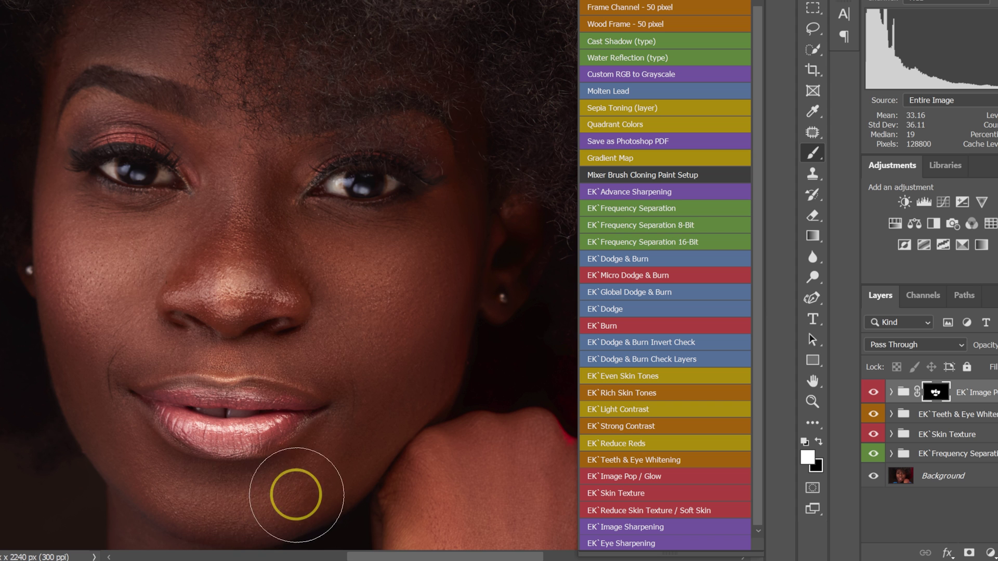
pyautogui.moveTo(250, 205)
pyautogui.mouseDown()
pyautogui.moveTo(322, 250)
pyautogui.moveTo(362, 311)
pyautogui.mouseUp()
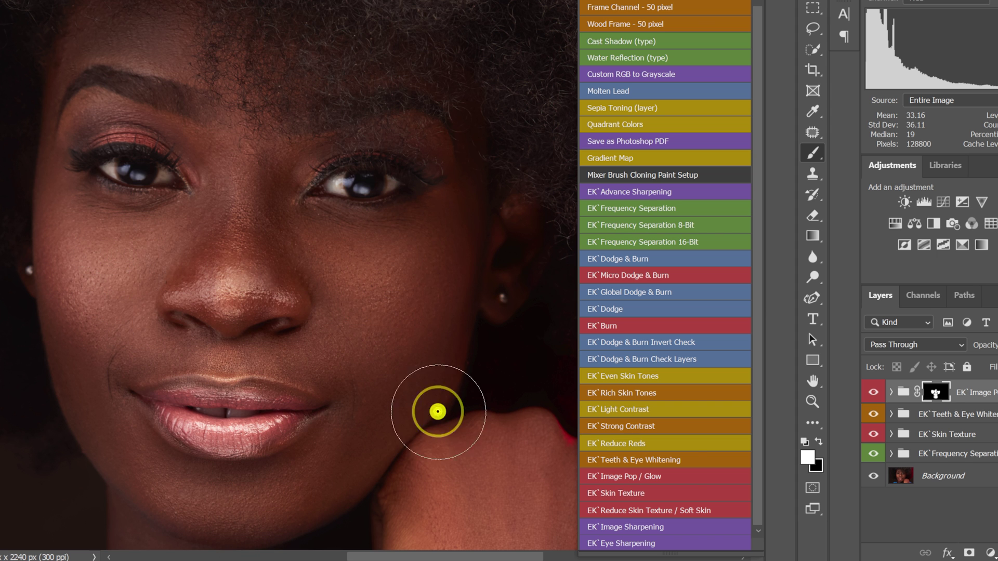
pyautogui.click(873, 393)
pyautogui.click(874, 392)
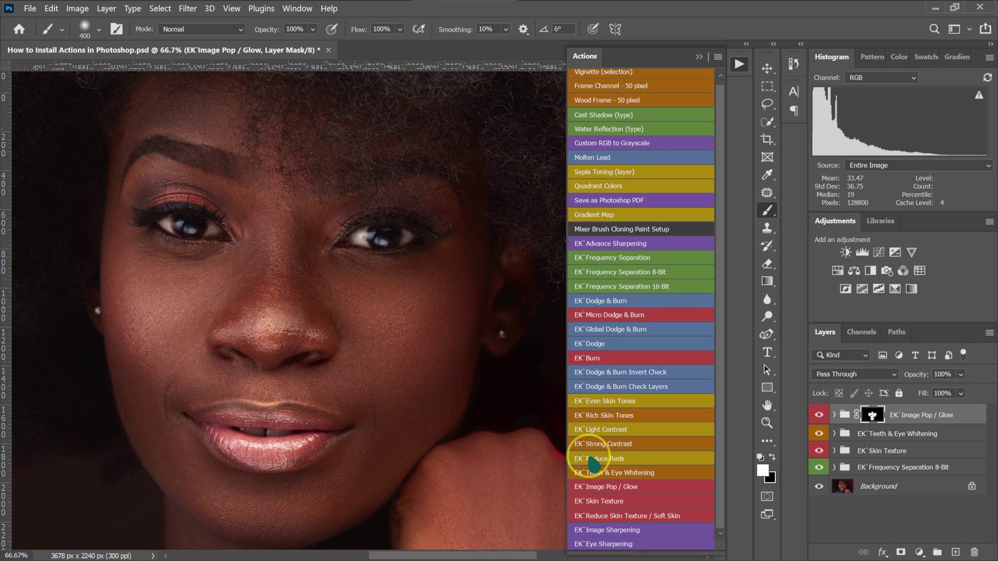
# Run the EK`Reduce Reds action and compare the portrait with and without it.
pyautogui.click(605, 459)
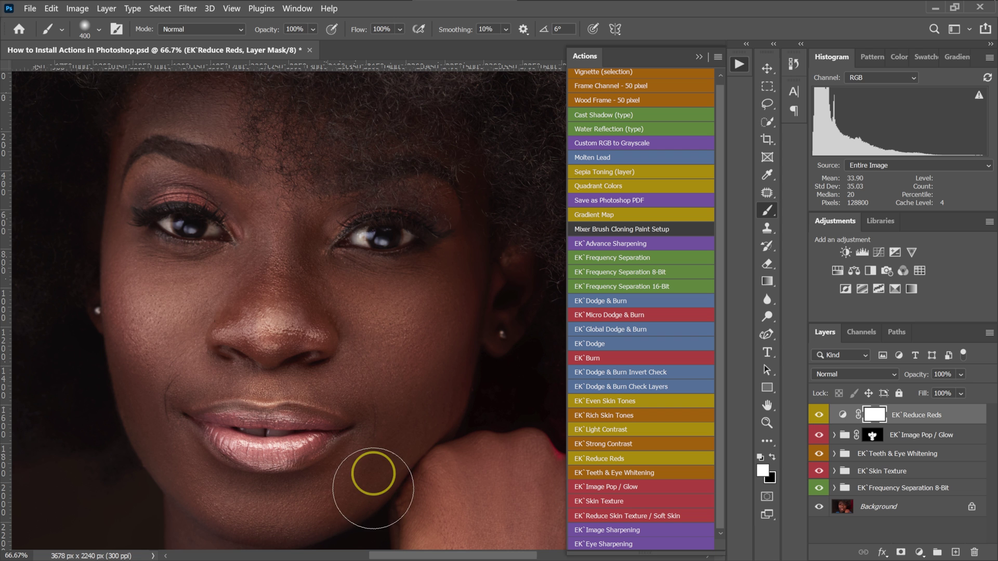
pyautogui.click(819, 415)
pyautogui.click(819, 416)
pyautogui.click(819, 415)
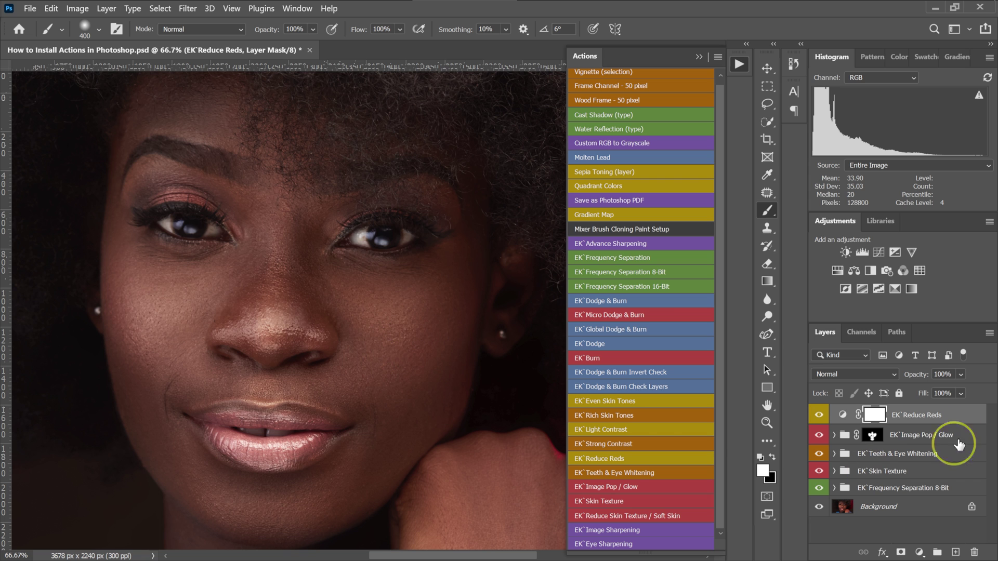
# Lower the EK`Reduce Reds layer to 30% opacity and compare again.
pyautogui.click(961, 375)
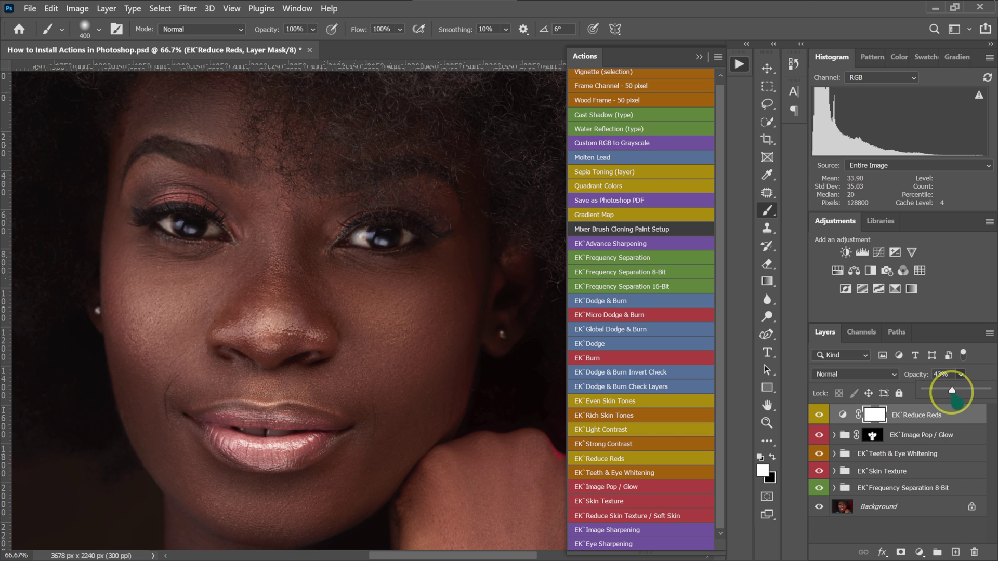
pyautogui.click(820, 416)
pyautogui.click(820, 416)
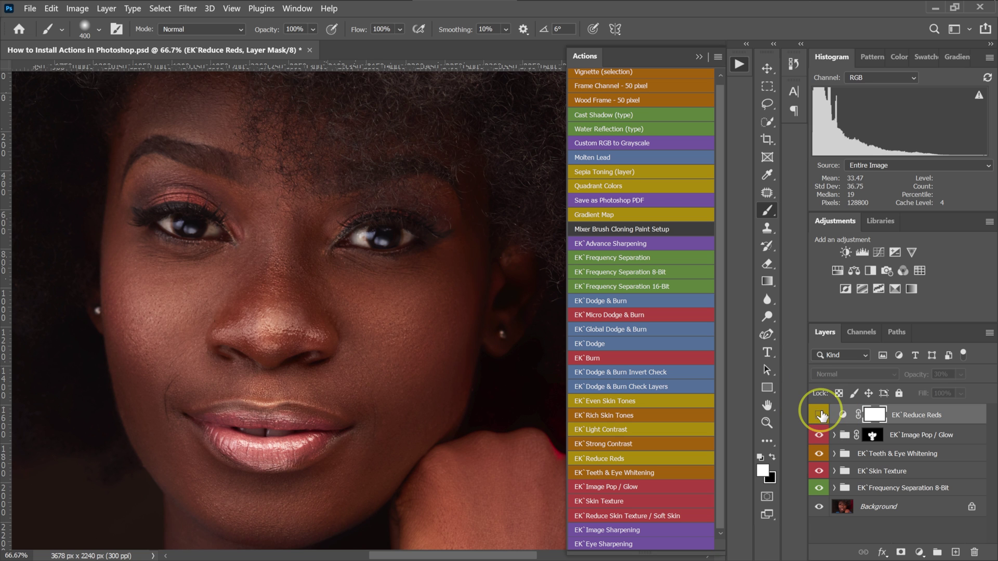
pyautogui.click(820, 414)
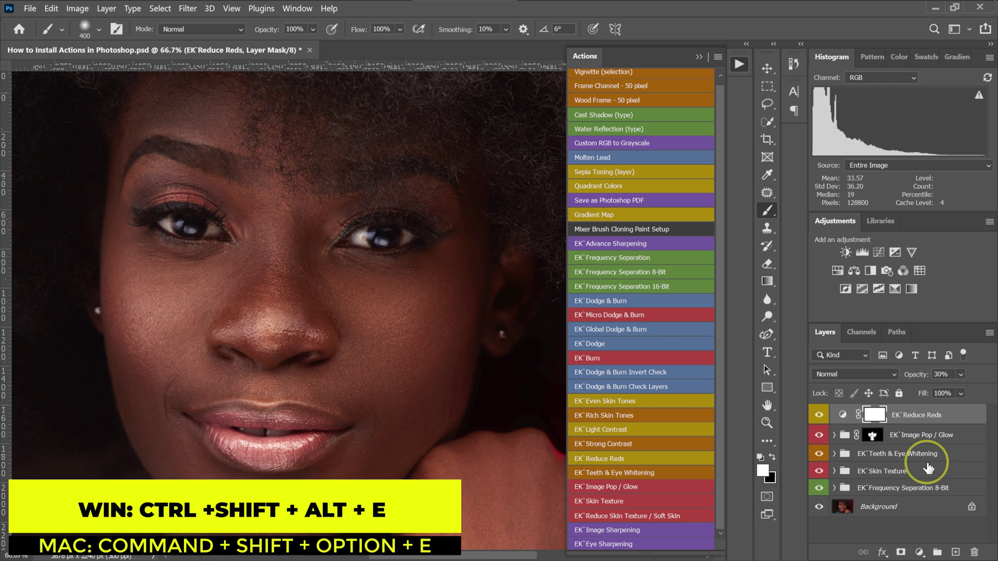
# Stamp the visible layers and apply a 0.8-pixel High Pass filter for sharpening.
pyautogui.hotkey('ctrl', 'alt', 'shift', 'e')
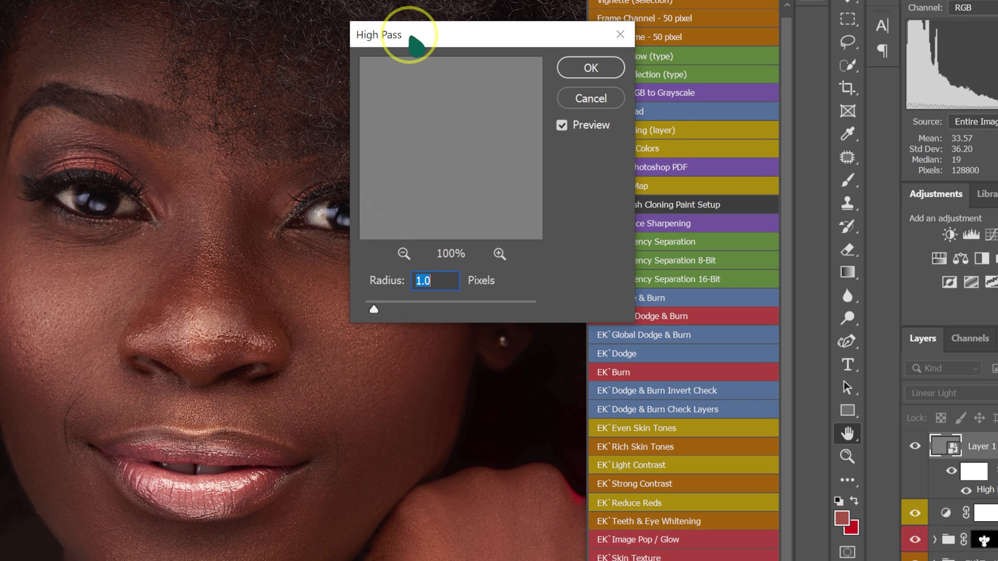
pyautogui.moveTo(438, 98); pyautogui.dragTo(587, 186)
pyautogui.moveTo(614, 149); pyautogui.dragTo(469, 80)
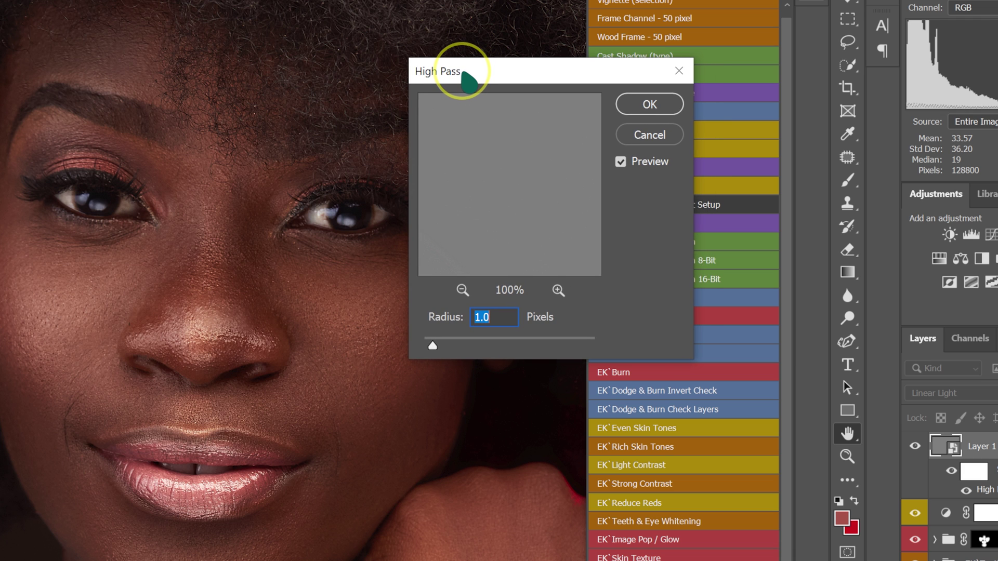
pyautogui.click(461, 200)
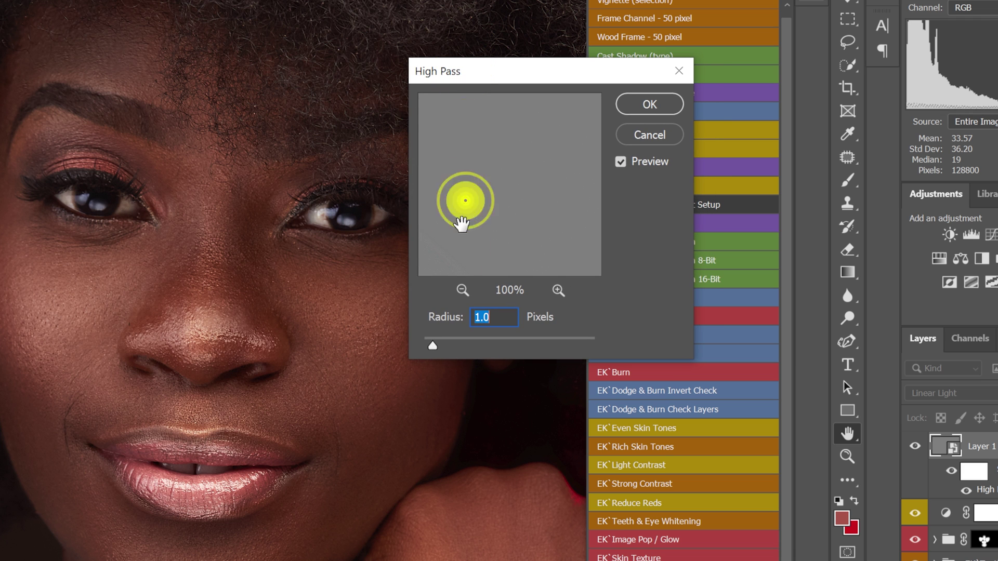
pyautogui.moveTo(431, 345); pyautogui.dragTo(447, 345)
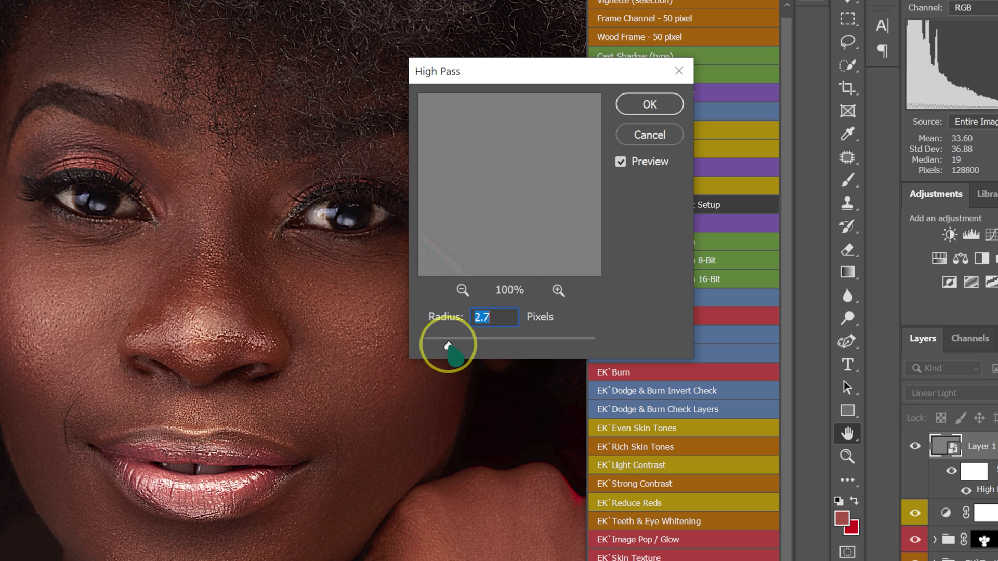
pyautogui.moveTo(448, 345); pyautogui.dragTo(430, 345)
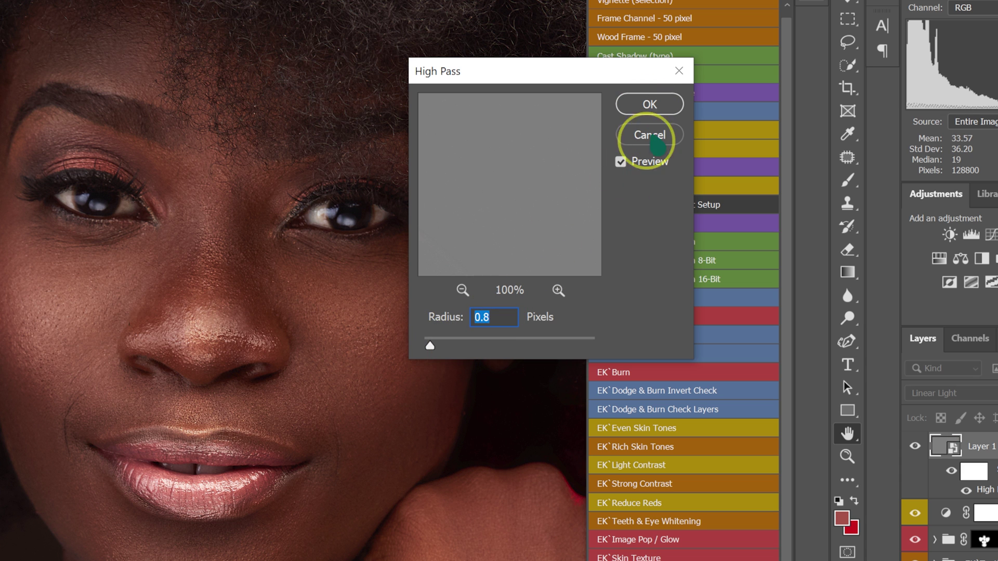
pyautogui.click(663, 106)
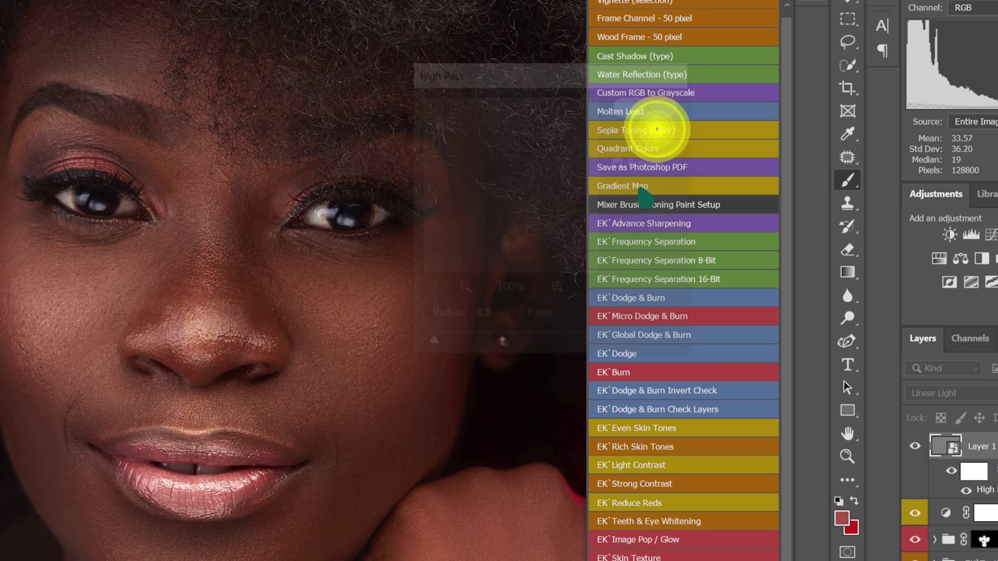
pyautogui.click(985, 541)
# Set the EK`Image Sharpening group to 65% opacity, collapse it, and view the original photo.
pyautogui.click(915, 443)
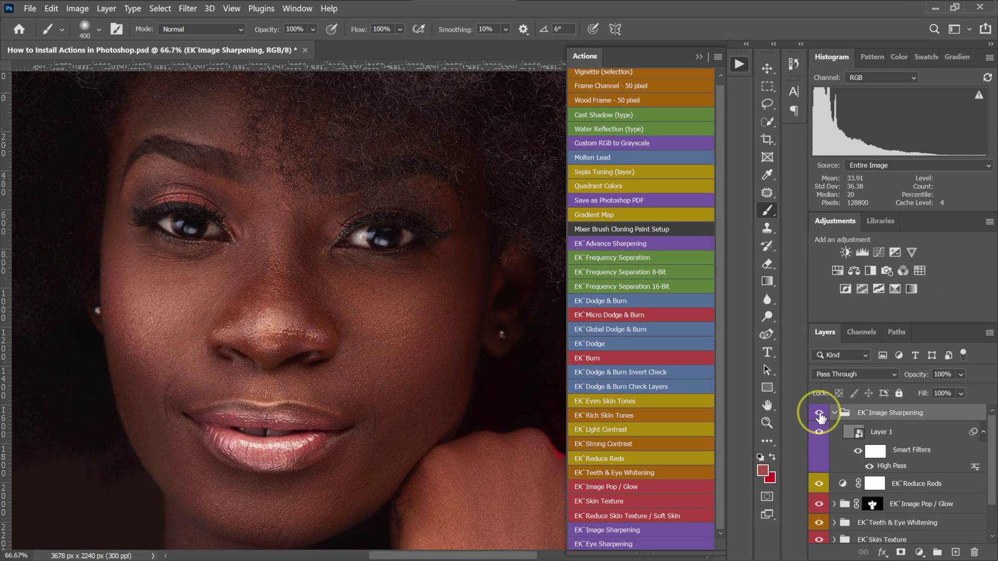
pyautogui.click(916, 445)
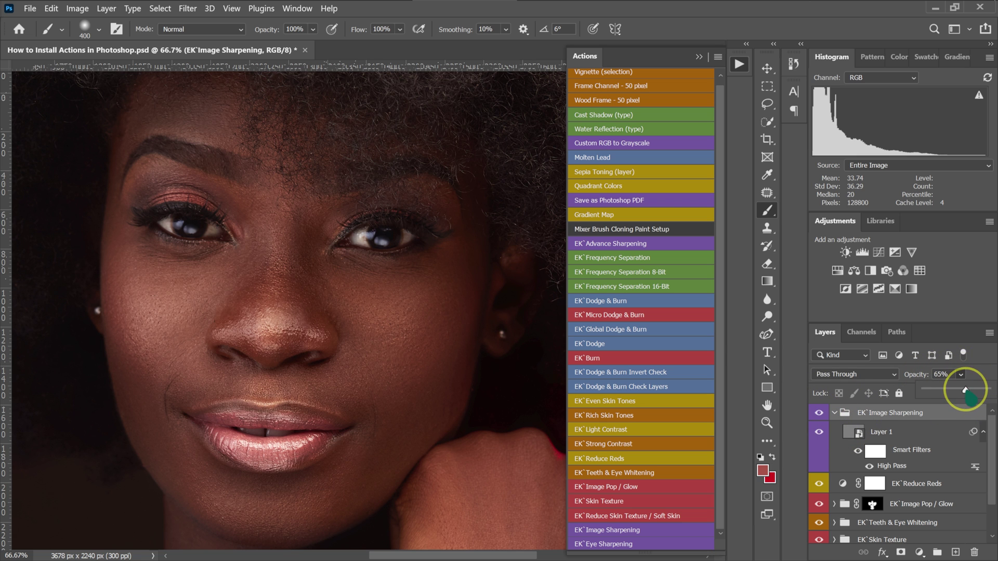
pyautogui.click(819, 415)
pyautogui.click(819, 415)
pyautogui.click(833, 414)
pyautogui.scroll(-2, 506, 389)
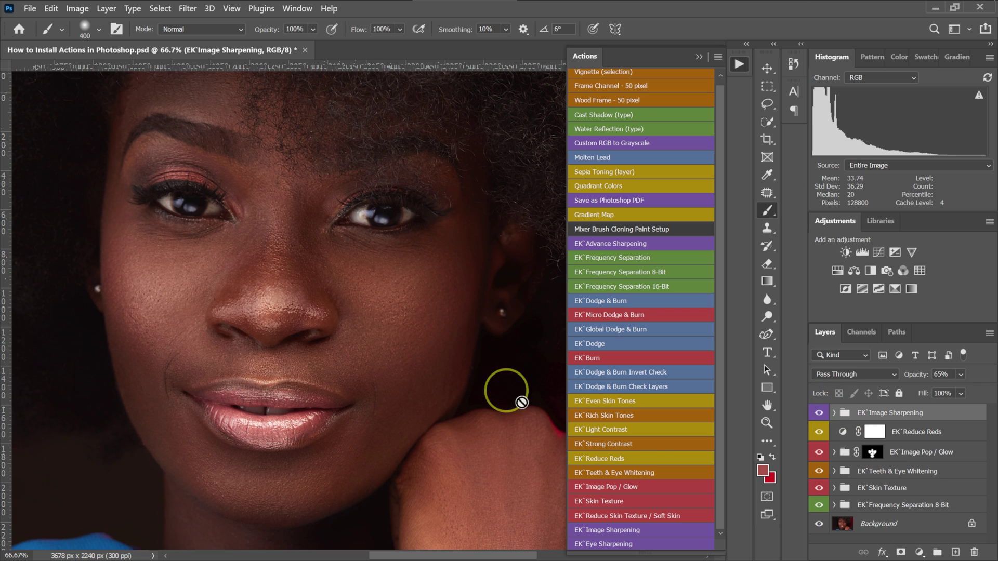
pyautogui.keyDown('alt'); pyautogui.click(820, 526); pyautogui.keyUp('alt')
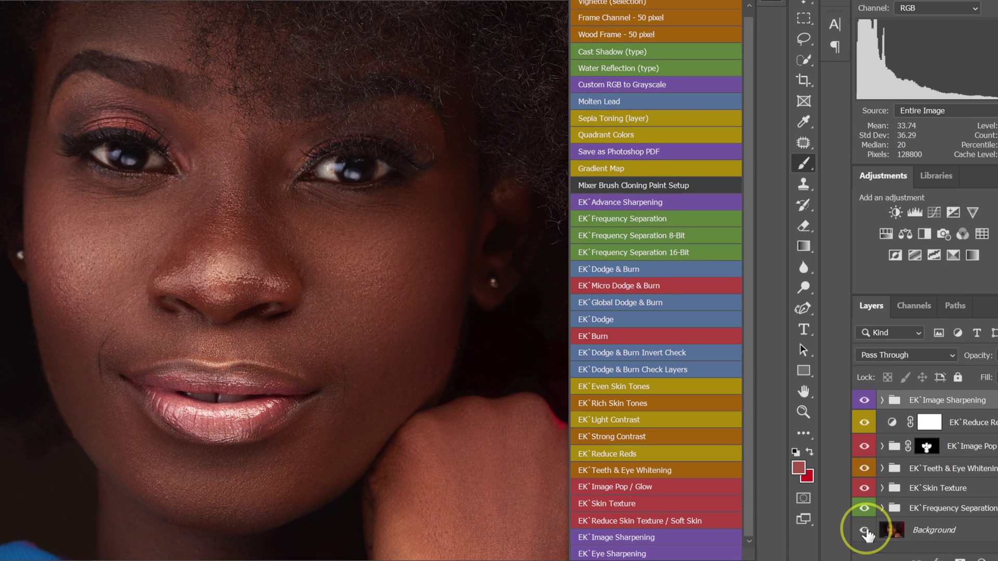
pyautogui.keyDown('alt'); pyautogui.click(864, 531); pyautogui.keyUp('alt')
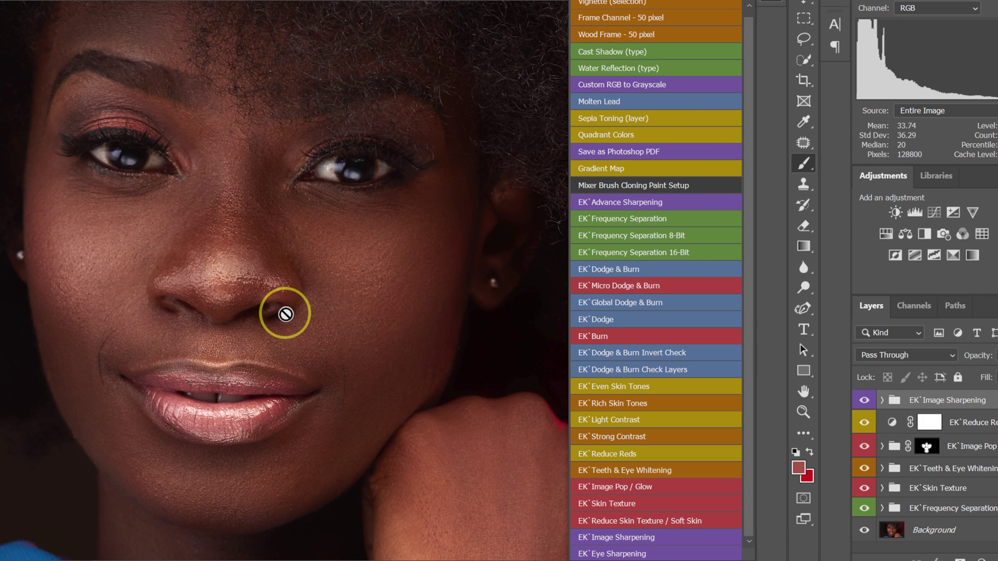
pyautogui.scroll(1, 286, 314)
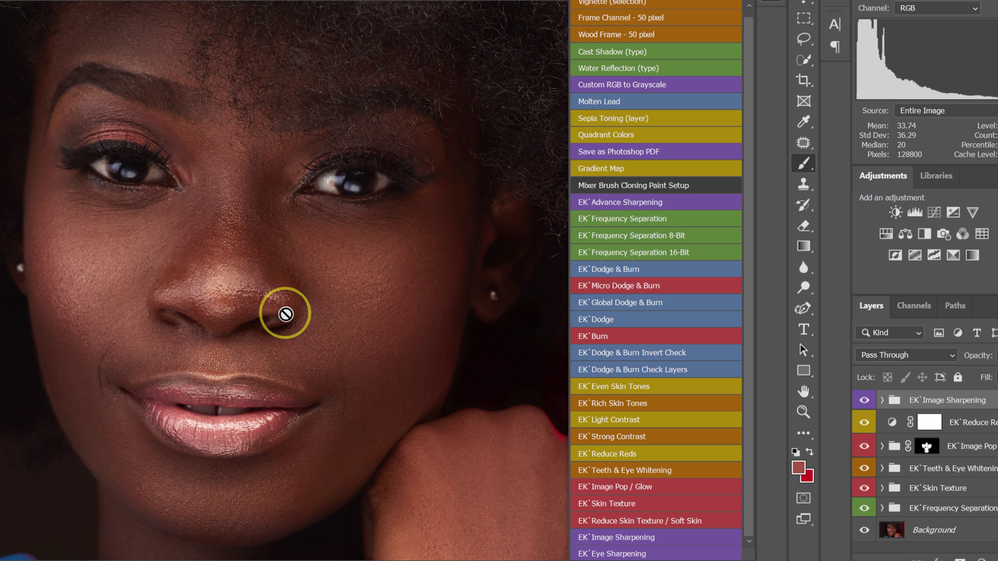